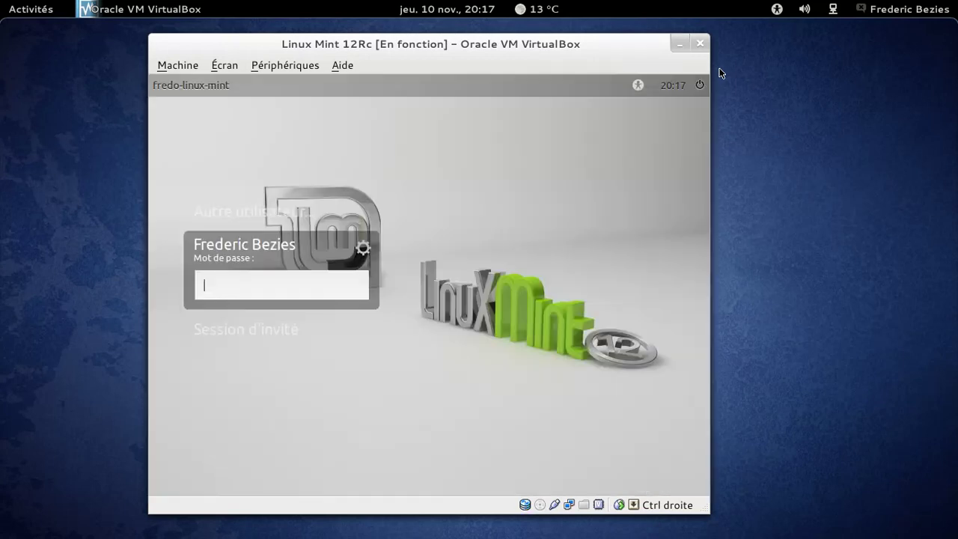
Step: Log in to the Linux Mint virtual machine in full screen with the account password and dismiss the welcome window
key(ctrl+f)
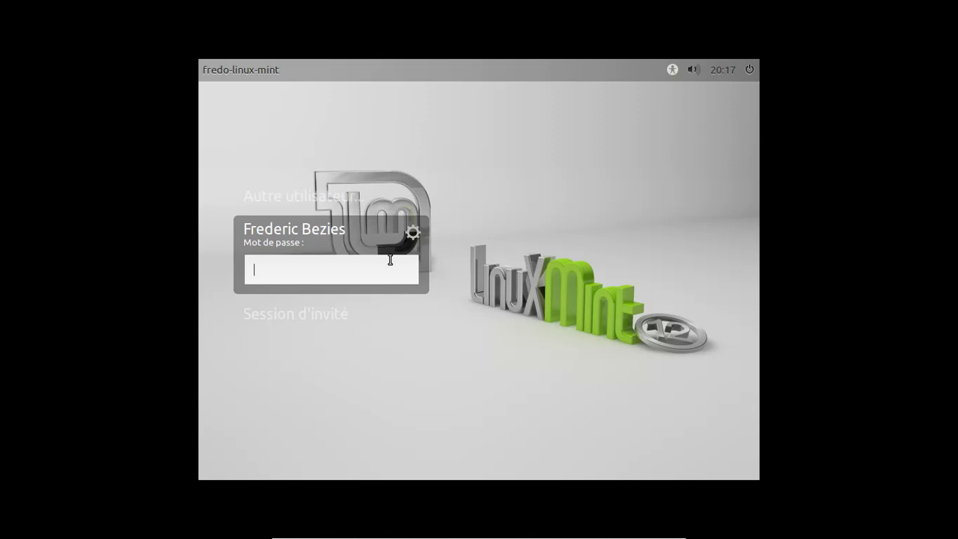
text(******)
key(Return)
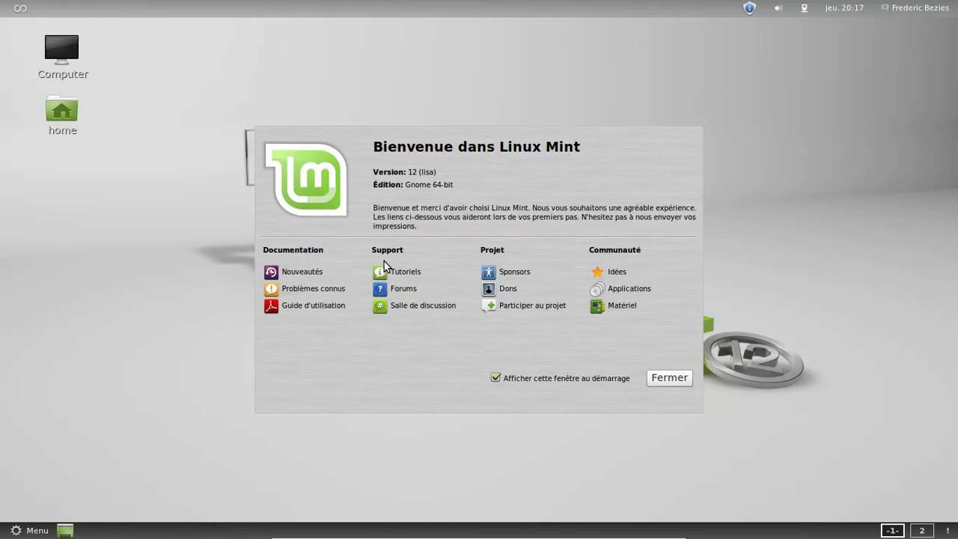
click(668, 380)
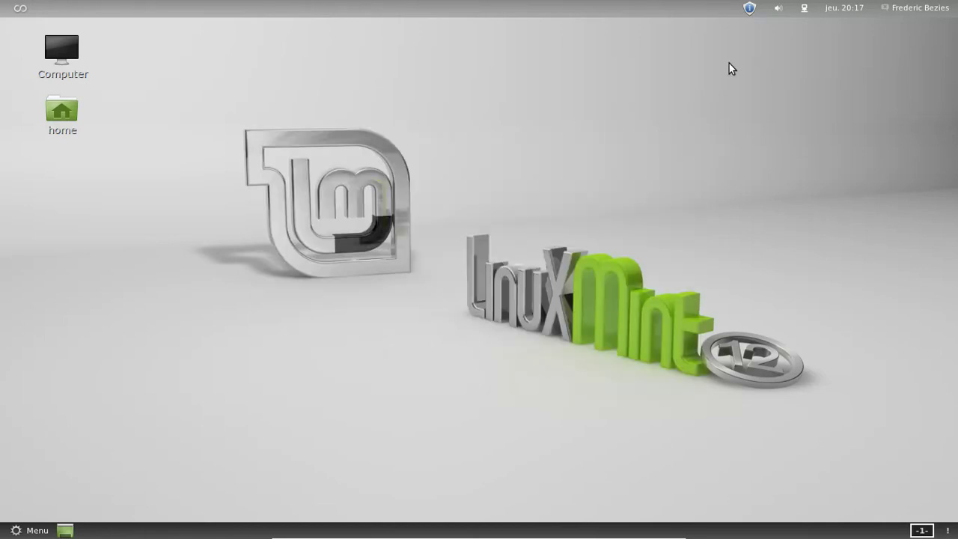
Step: Launch the update manager from the desktop, authorising it with the account password
click(749, 8)
text(********)
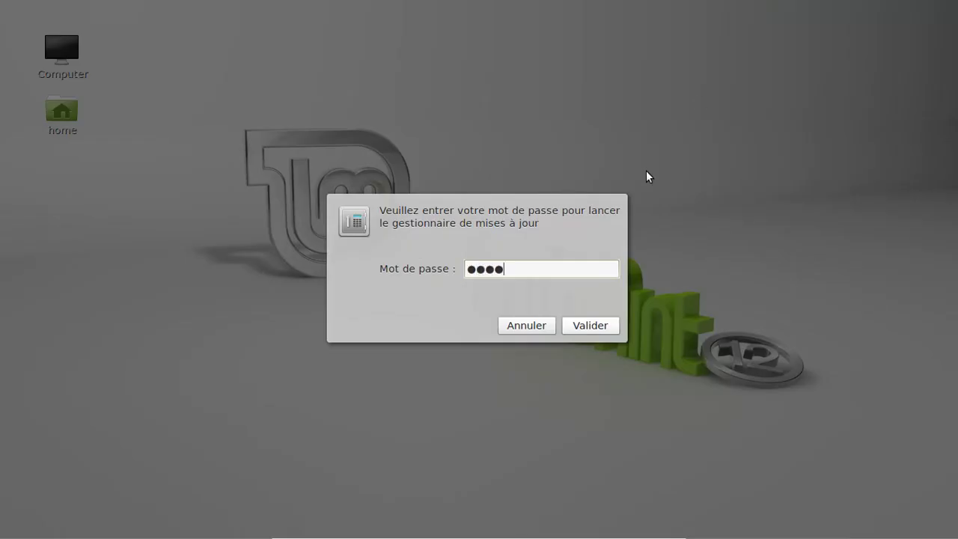
key(Return)
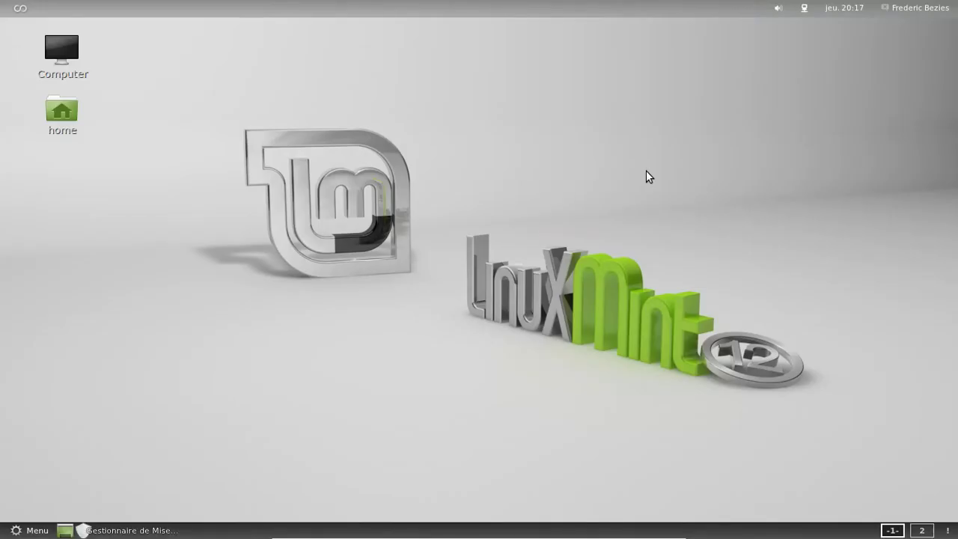
Step: Examine the summary, graphics card and default applications in the system information settings, and close the settings
click(27, 11)
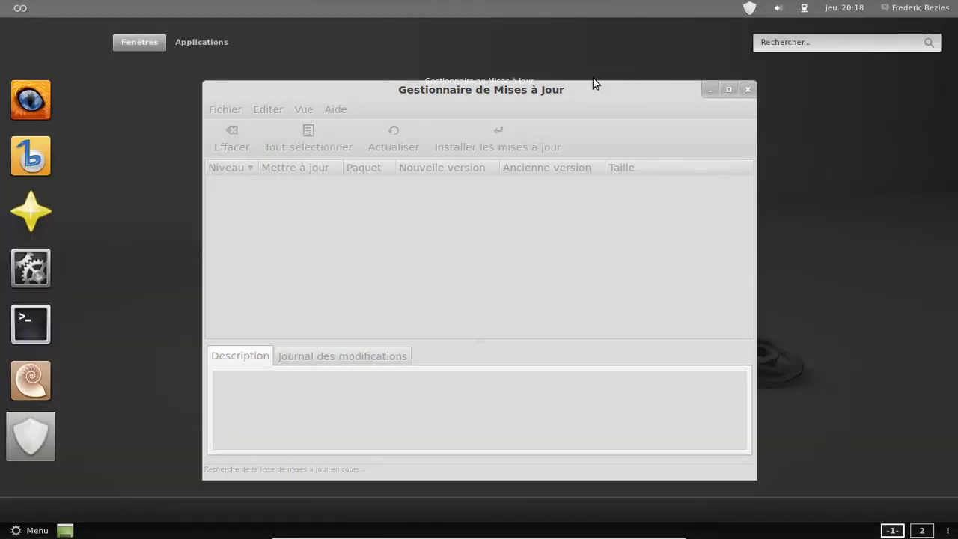
click(932, 10)
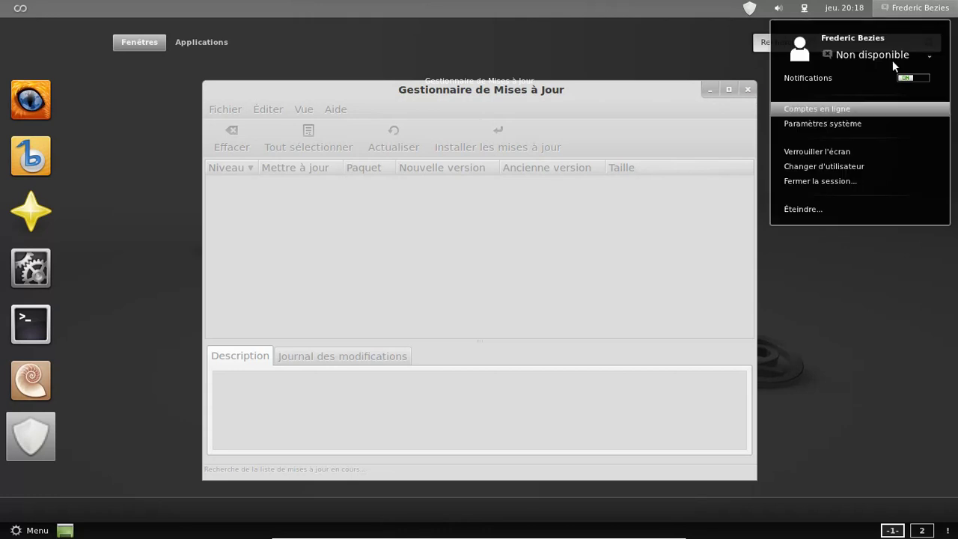
click(837, 124)
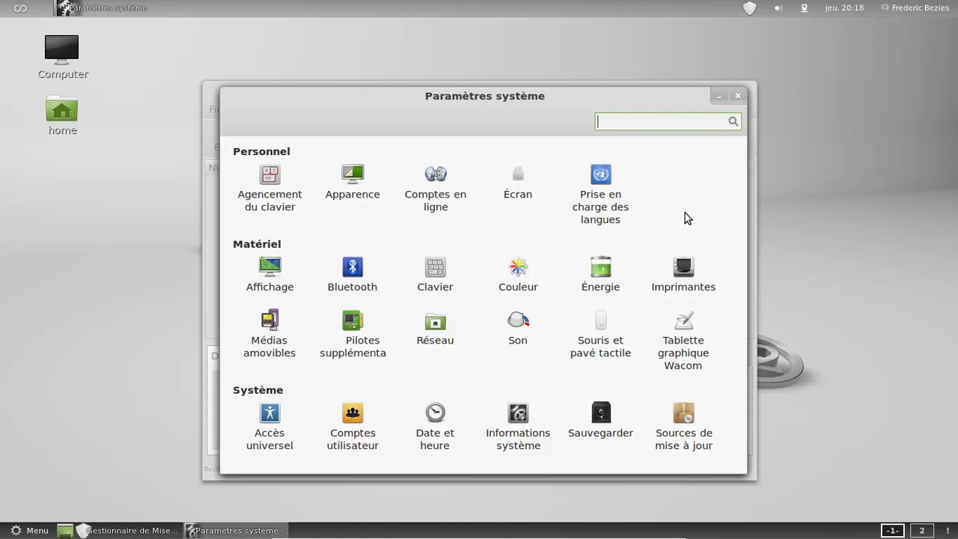
click(524, 422)
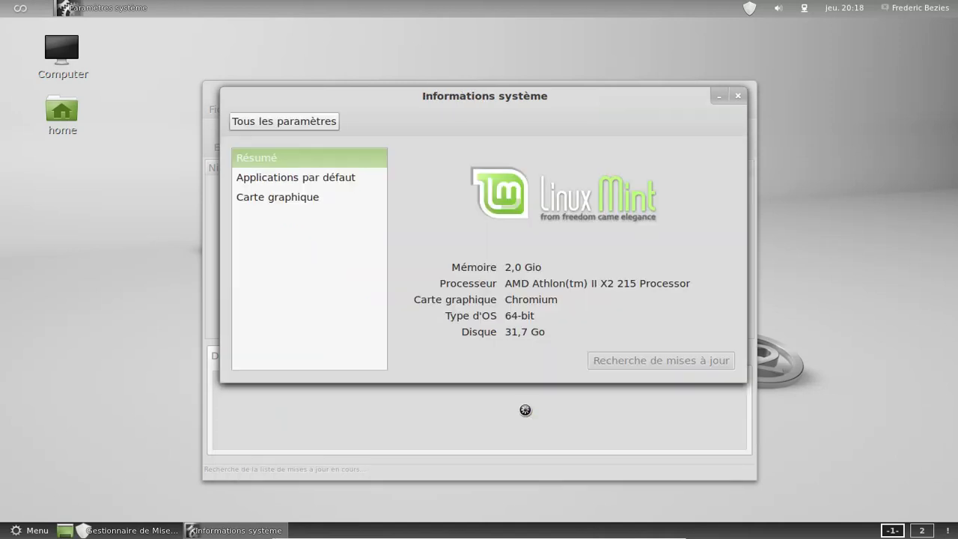
click(307, 205)
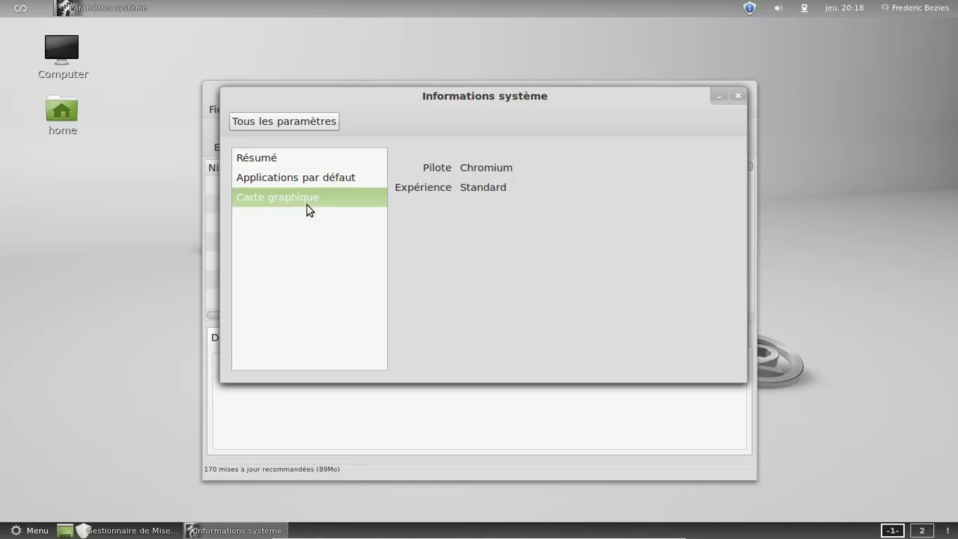
click(310, 181)
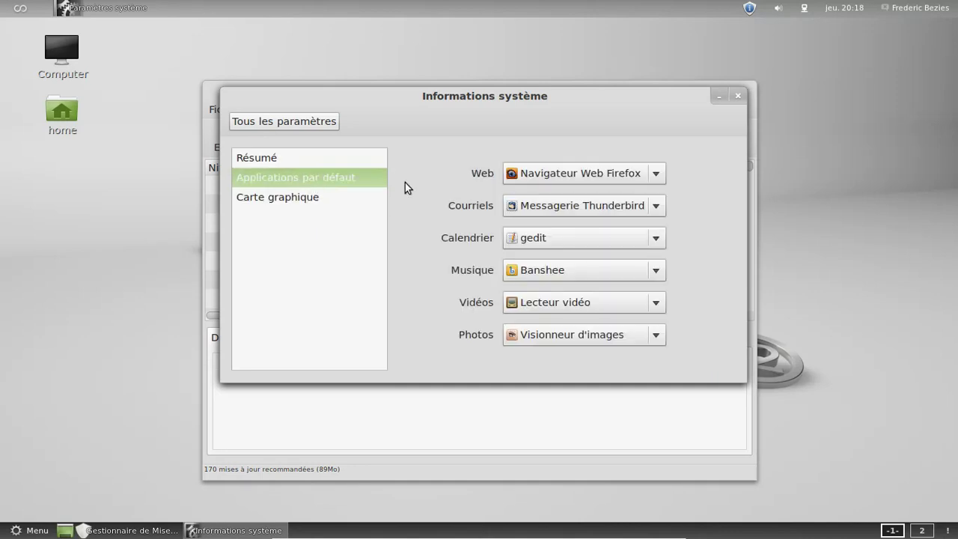
click(739, 98)
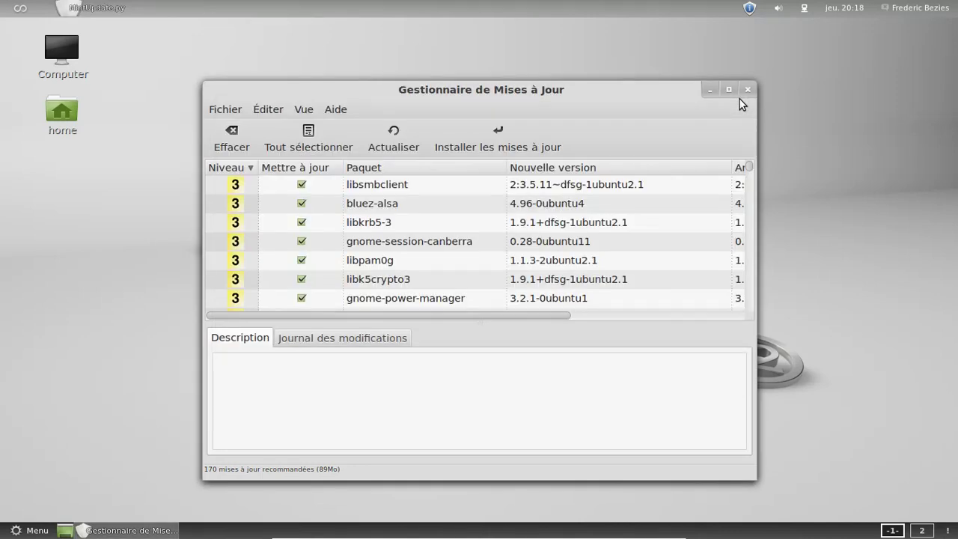
Step: Look through the list of recommended package updates and start installing all of them
scroll(716, 180, down, 5)
scroll(716, 180, down, 5)
drag(751, 181, 751, 313)
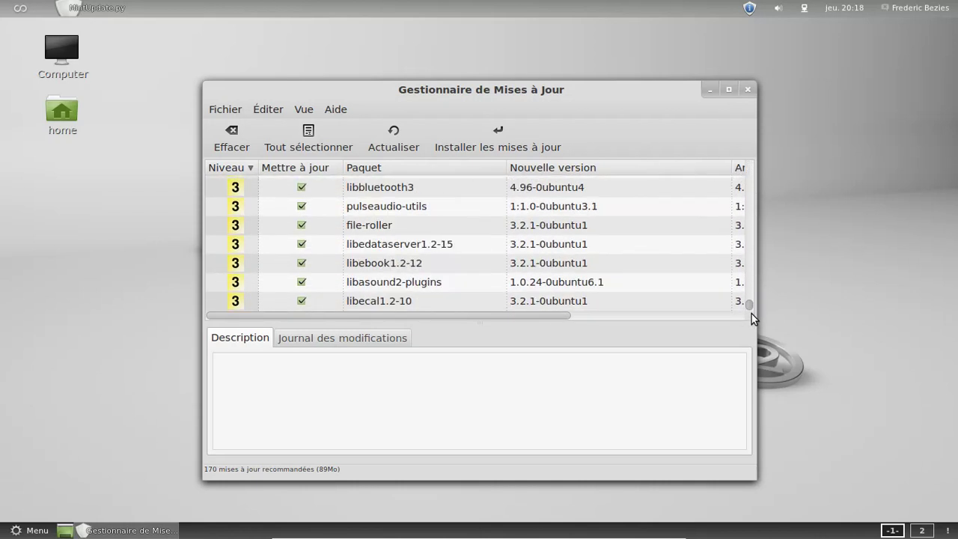
click(494, 146)
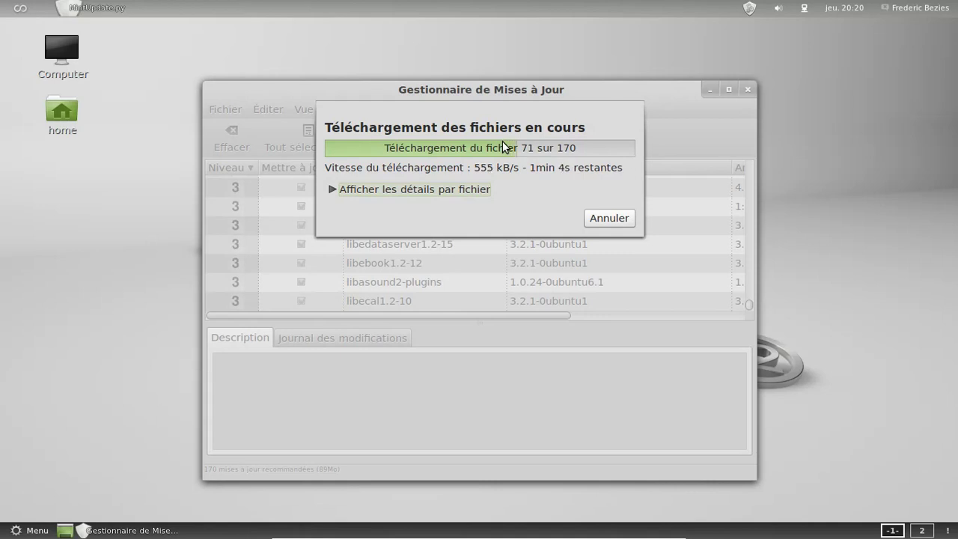
Step: Check the kernel version in a terminal with uname -a and close the terminal
mouse_move(11, 13)
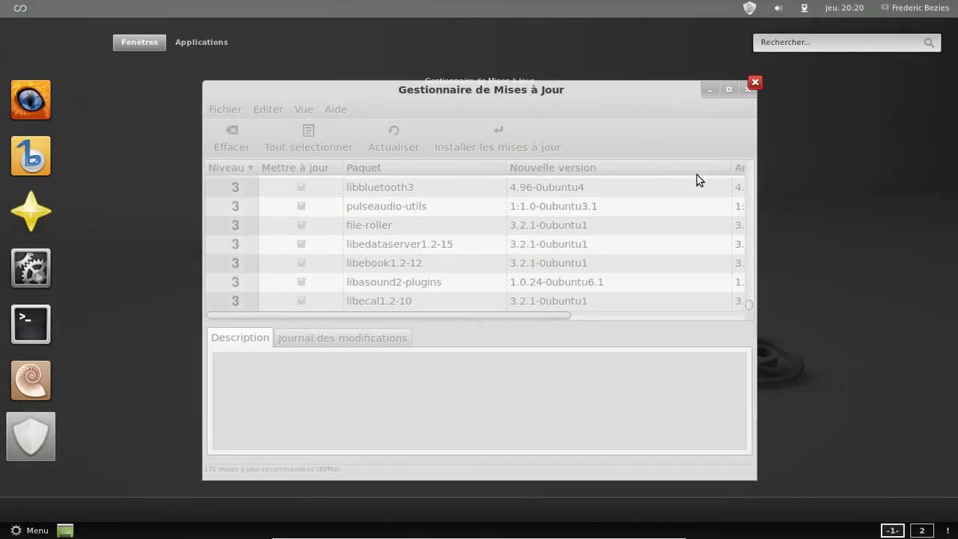
click(36, 320)
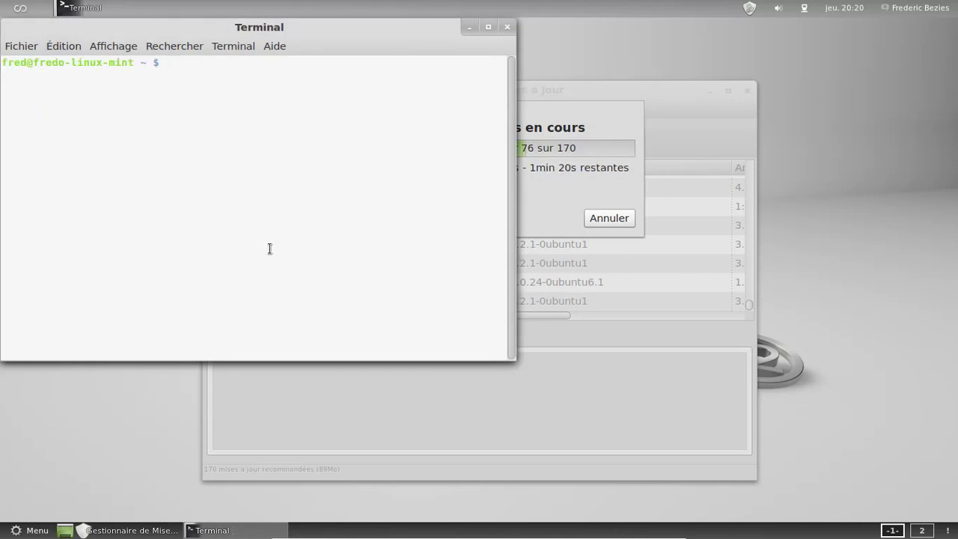
text(uname -a)
key(Return)
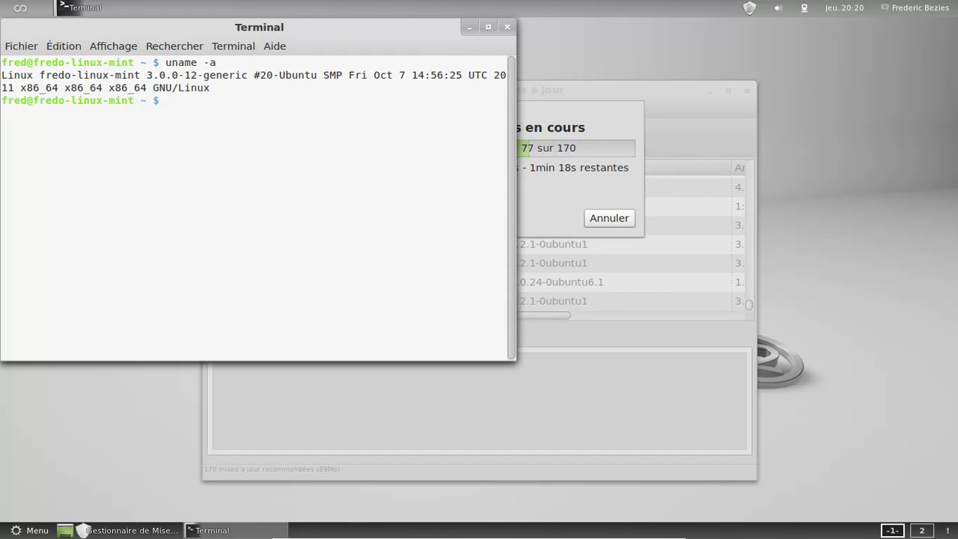
click(506, 27)
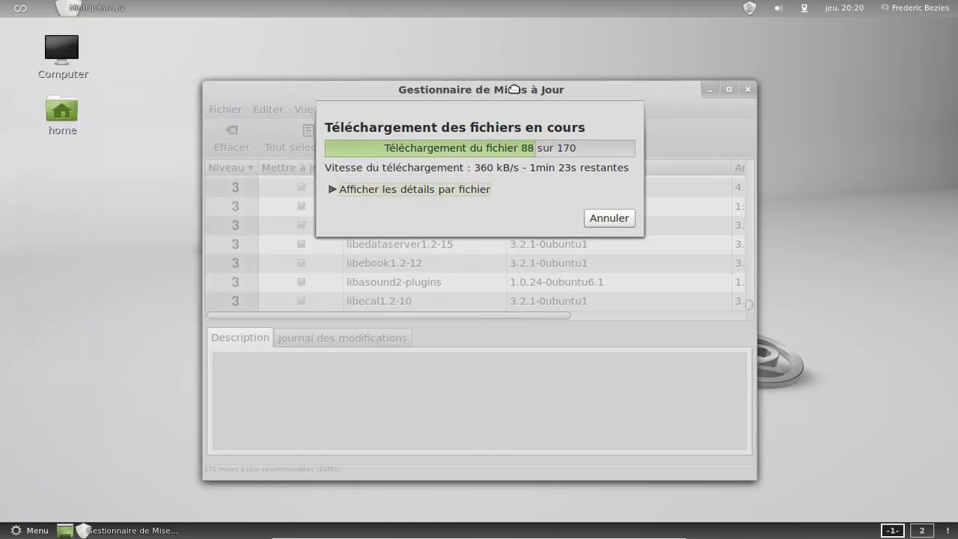
Step: Shift the update manager window slightly up and left, and look at the desktop's calendar and user menus
drag(514, 87, 485, 71)
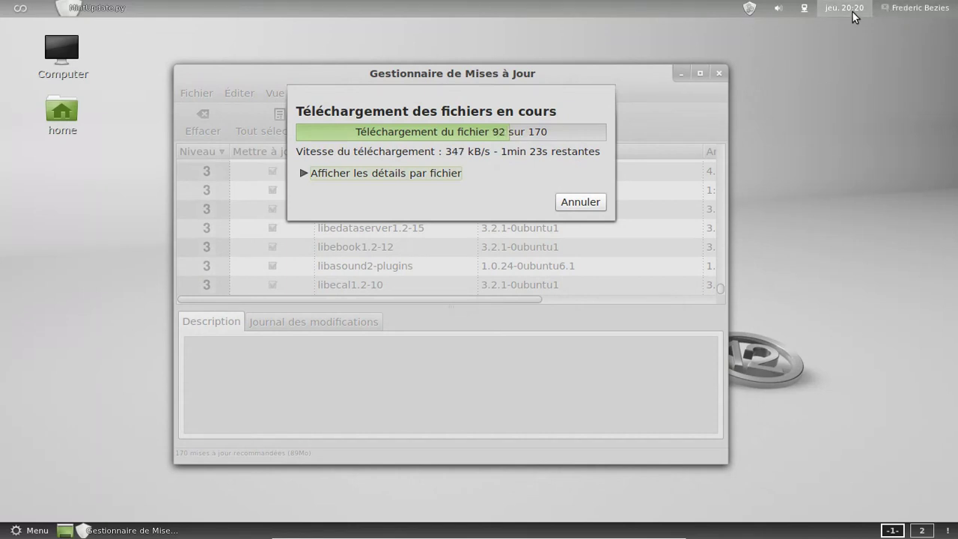
click(852, 12)
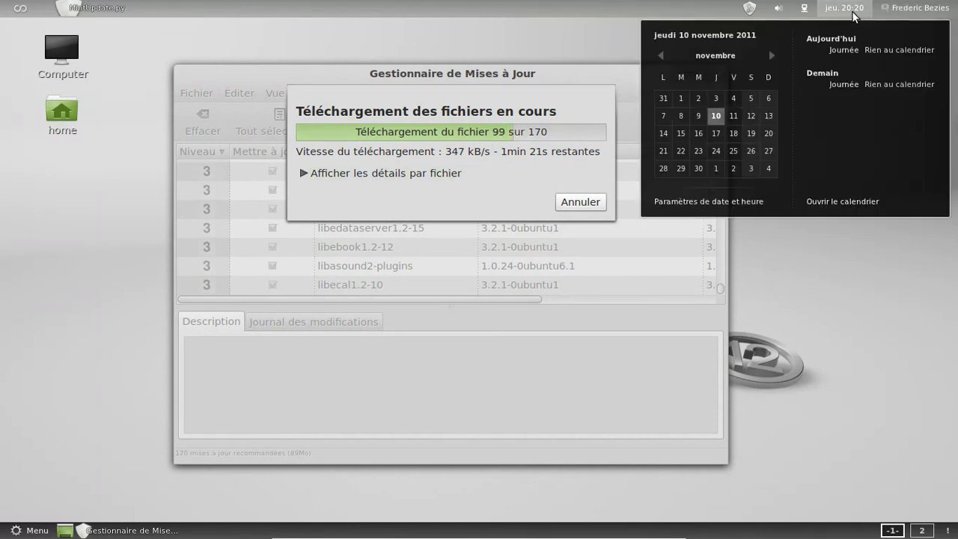
click(852, 12)
click(916, 11)
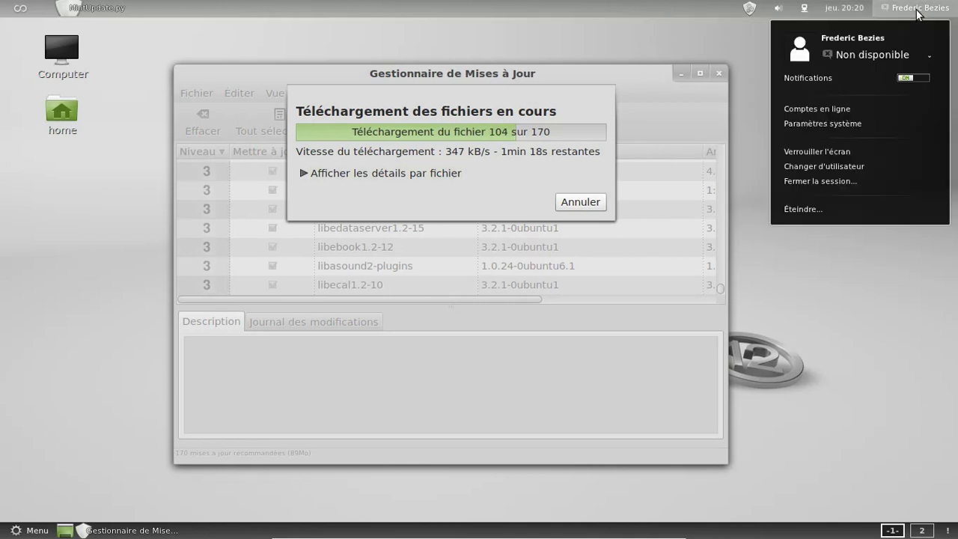
click(917, 11)
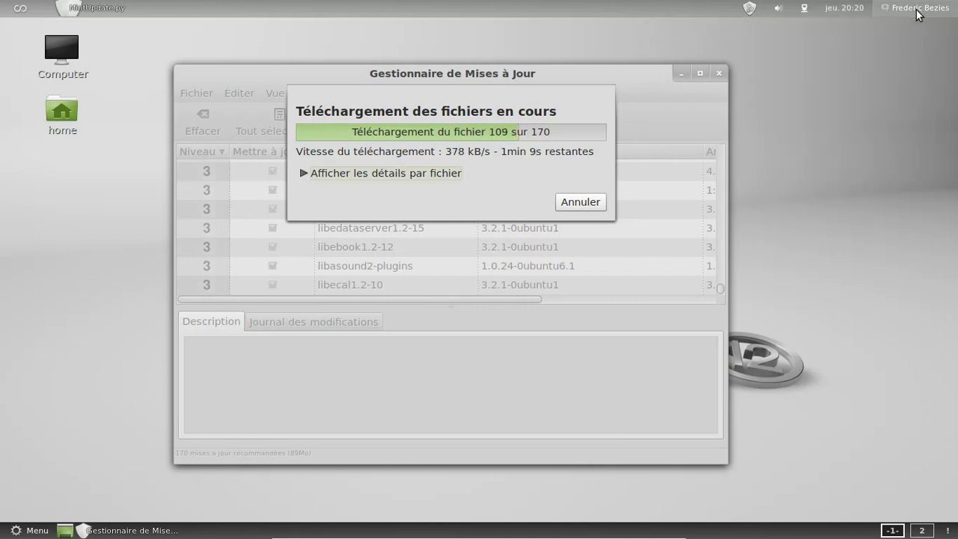
Step: Look through the Mint menu's application categories and the full application grid in the activities overview
mouse_move(24, 21)
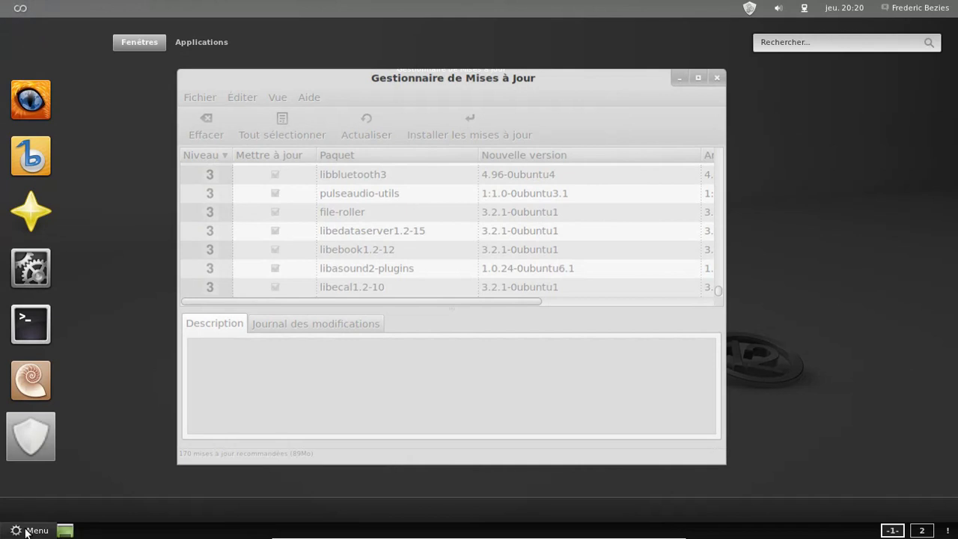
click(26, 532)
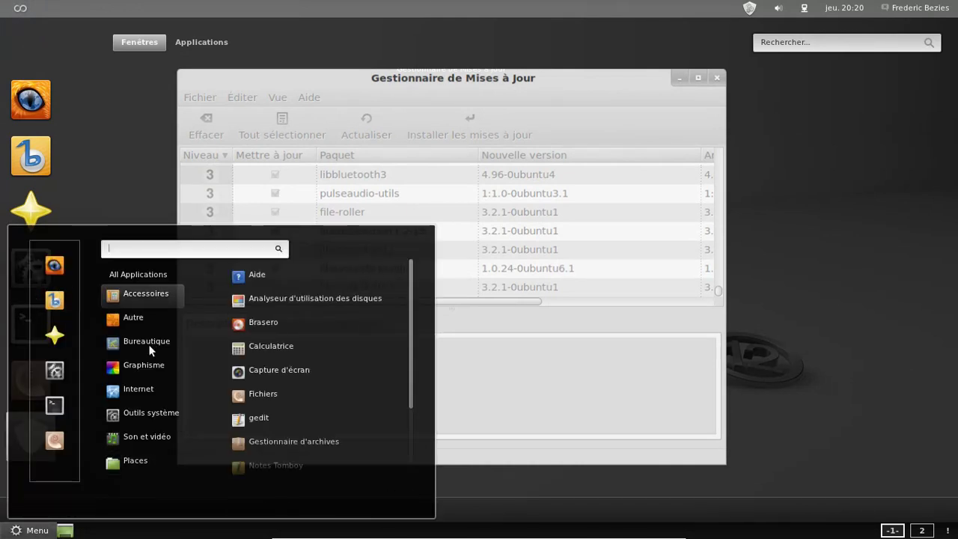
mouse_move(153, 318)
click(763, 144)
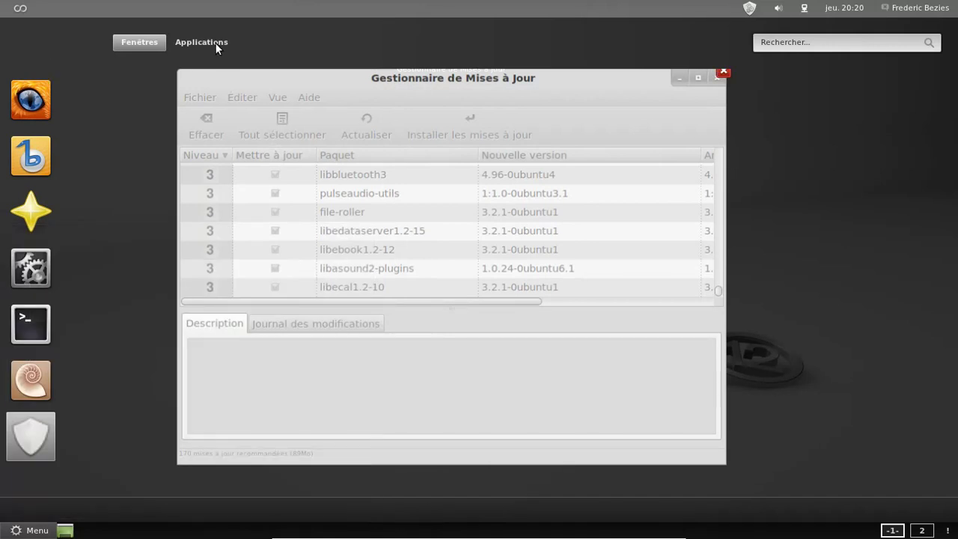
click(181, 42)
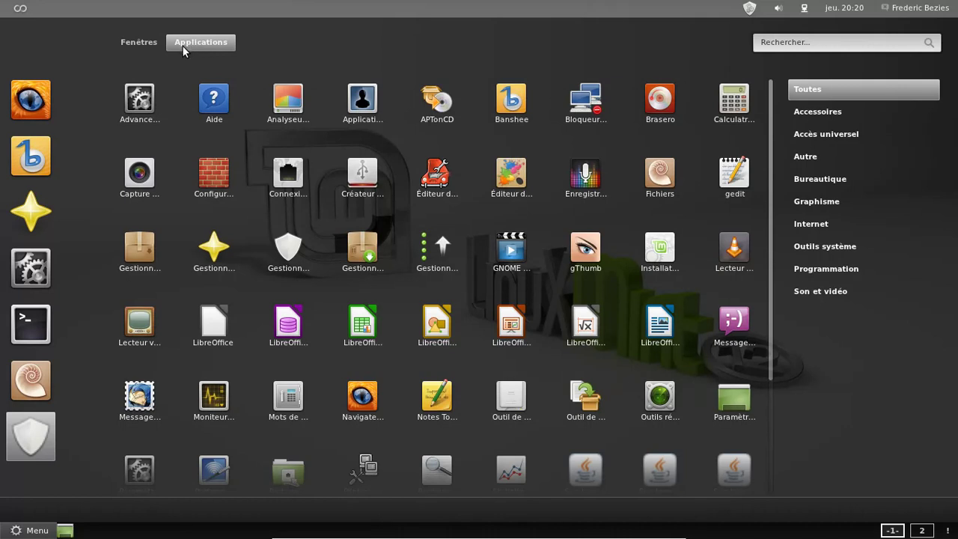
drag(767, 189, 561, 100)
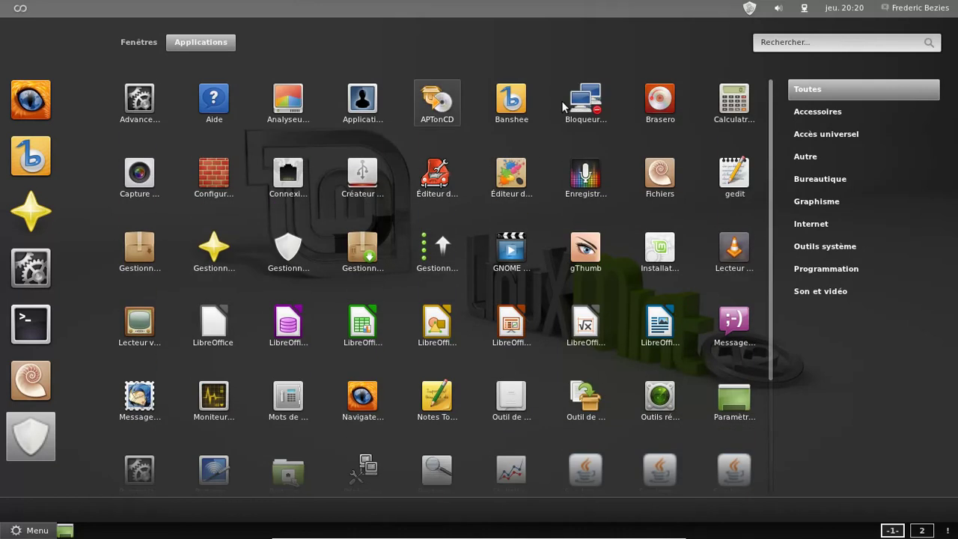
Step: Switch to Firefox, check its version in the About window, and close the browser
click(45, 99)
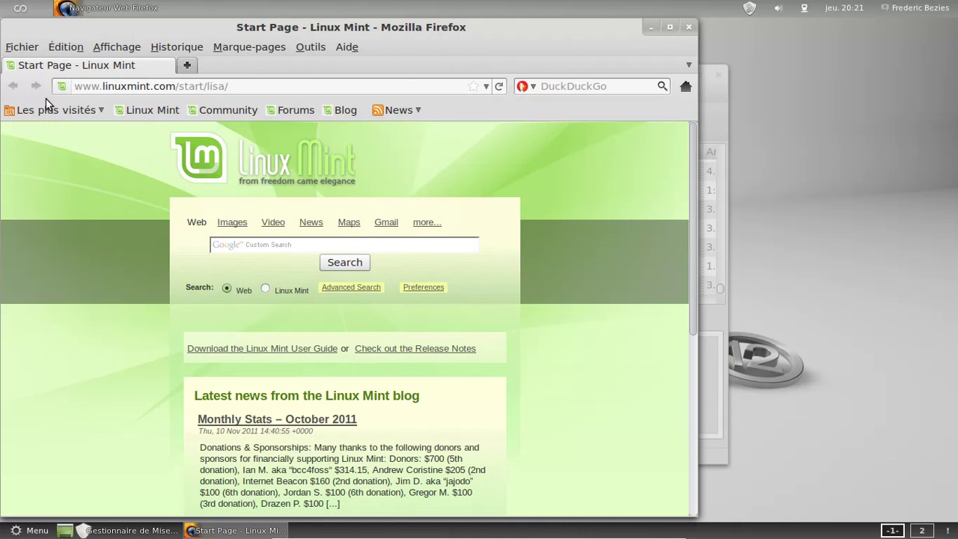
click(347, 47)
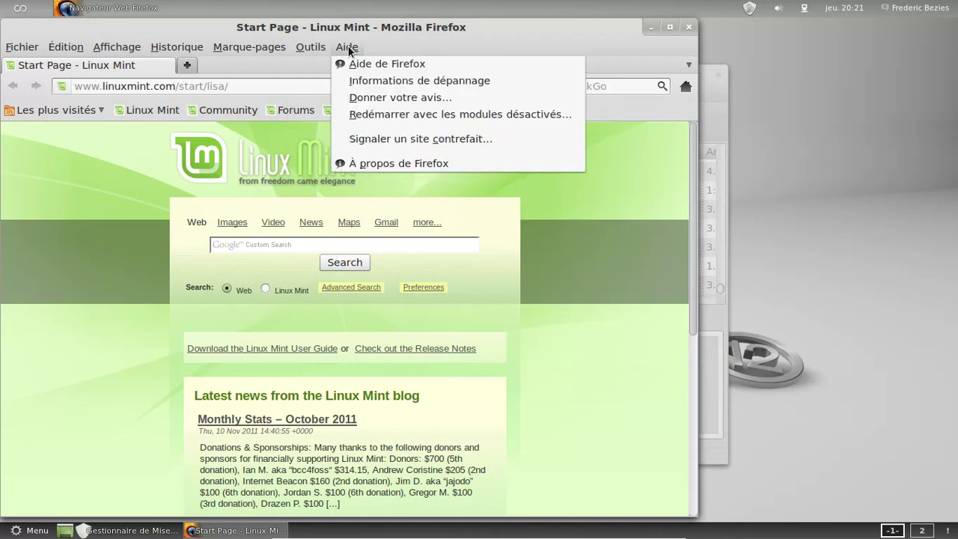
click(381, 165)
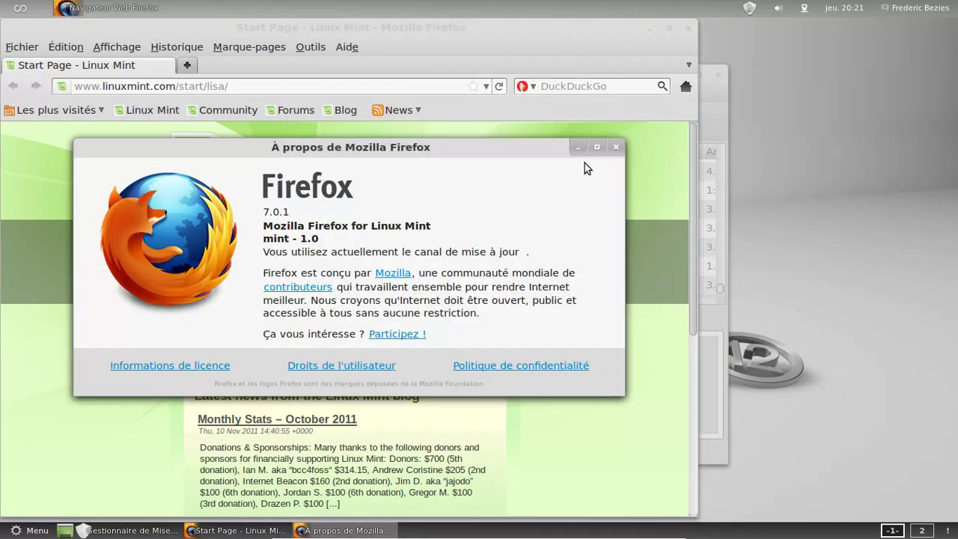
click(615, 148)
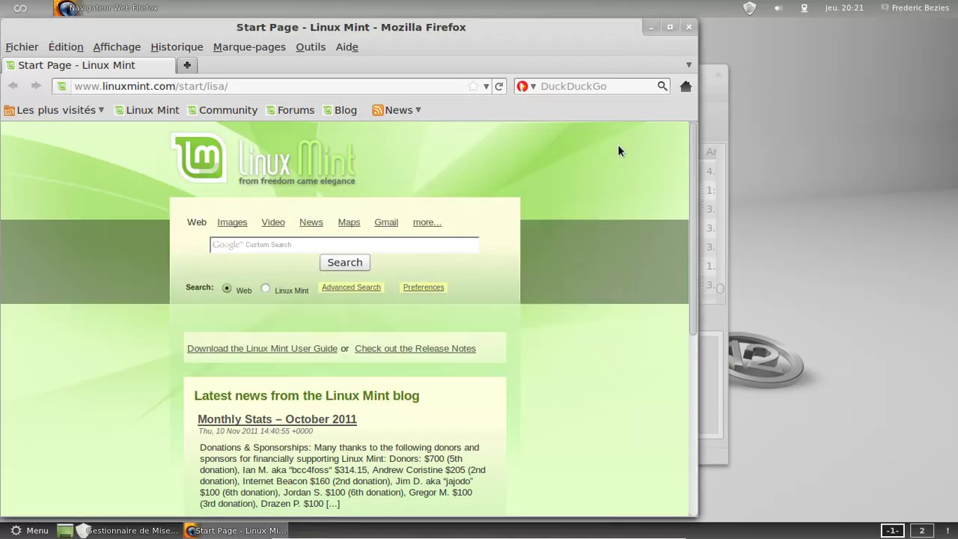
click(690, 26)
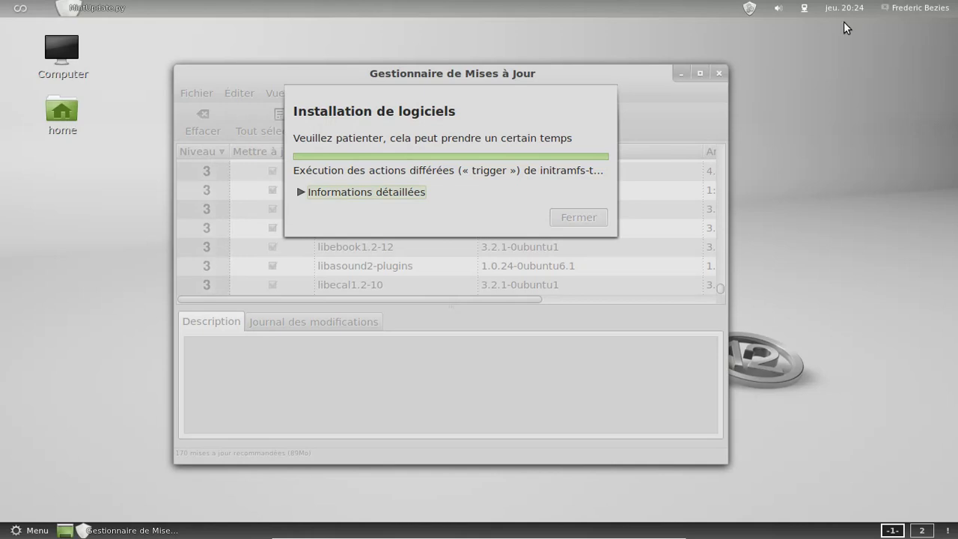
Step: Examine the detailed log of the running software installation and collapse it again
click(300, 192)
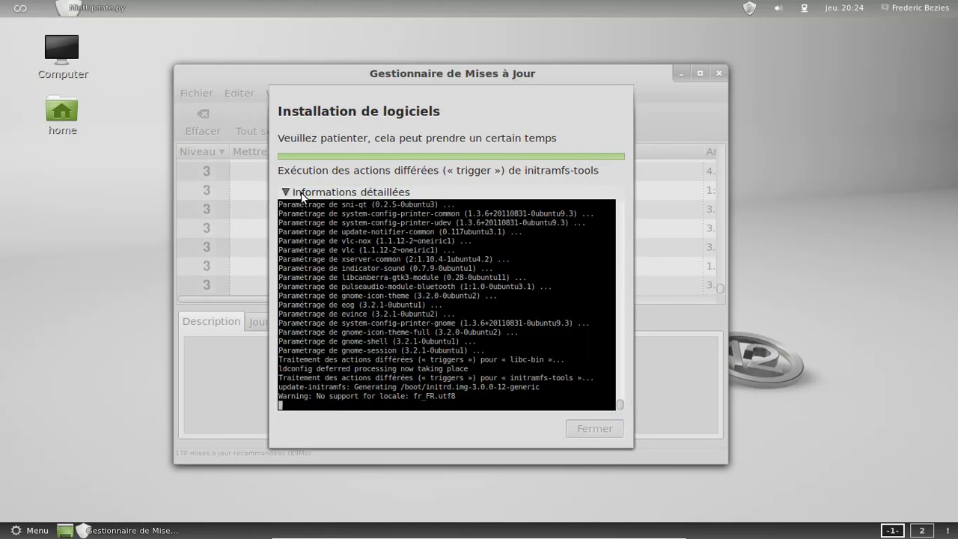
click(290, 195)
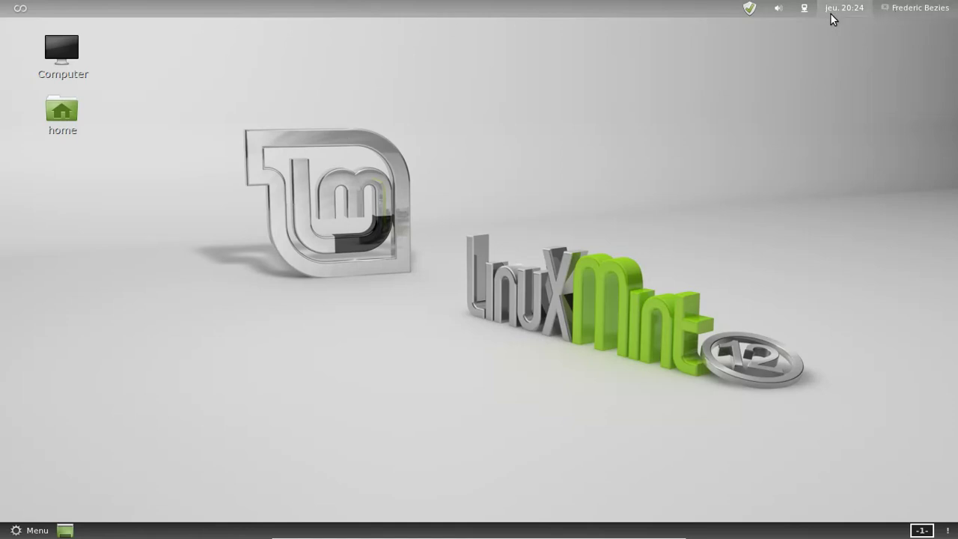
Step: Open the home folder in the file manager from the activities overview, check its About window, and close it
click(18, 10)
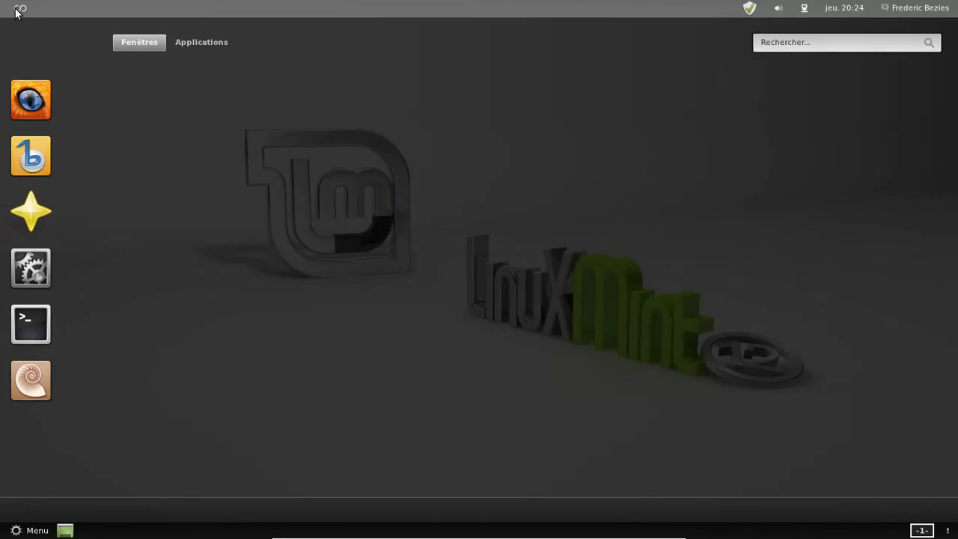
click(29, 375)
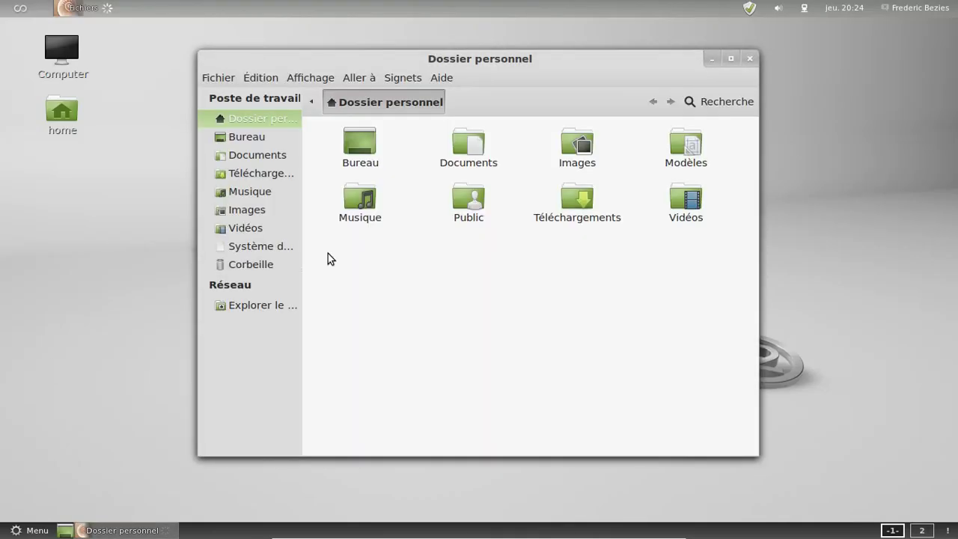
click(438, 78)
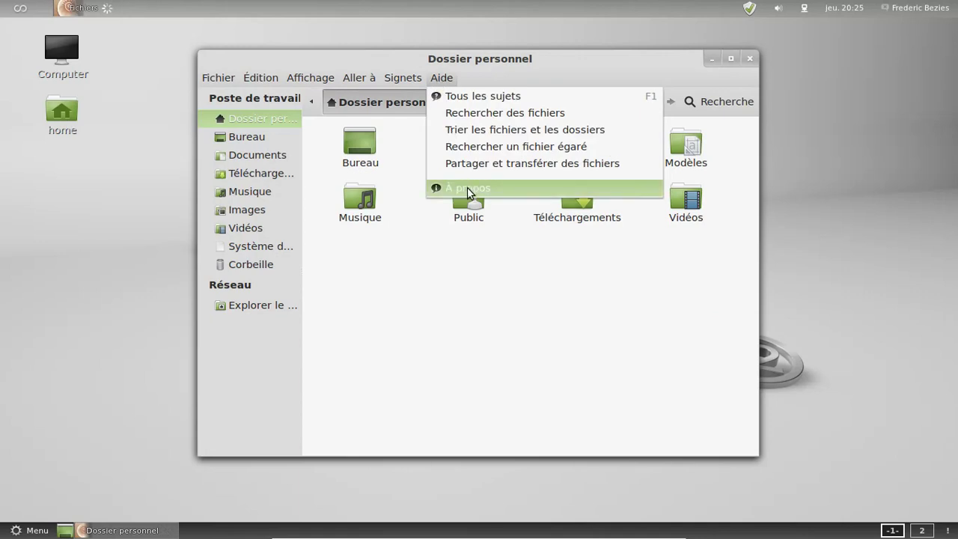
click(467, 187)
click(668, 243)
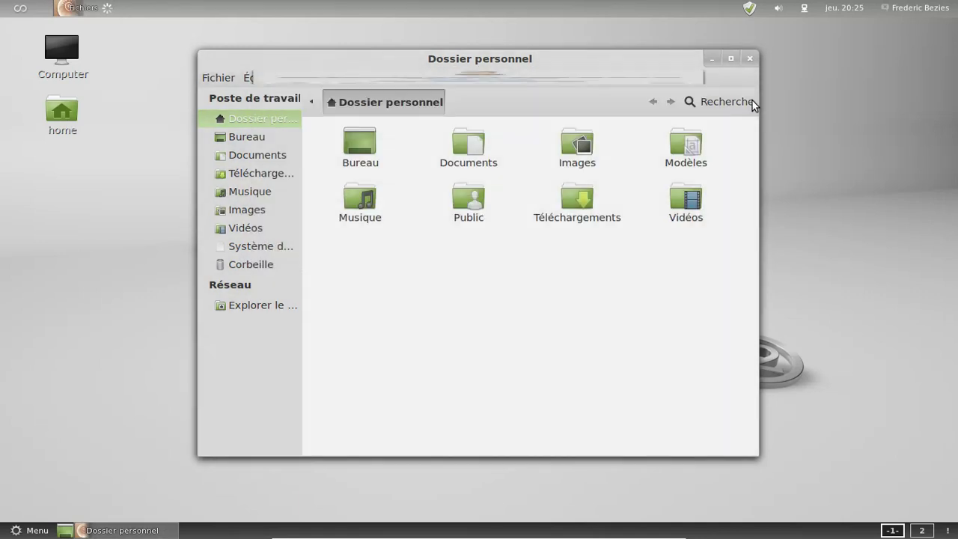
click(750, 59)
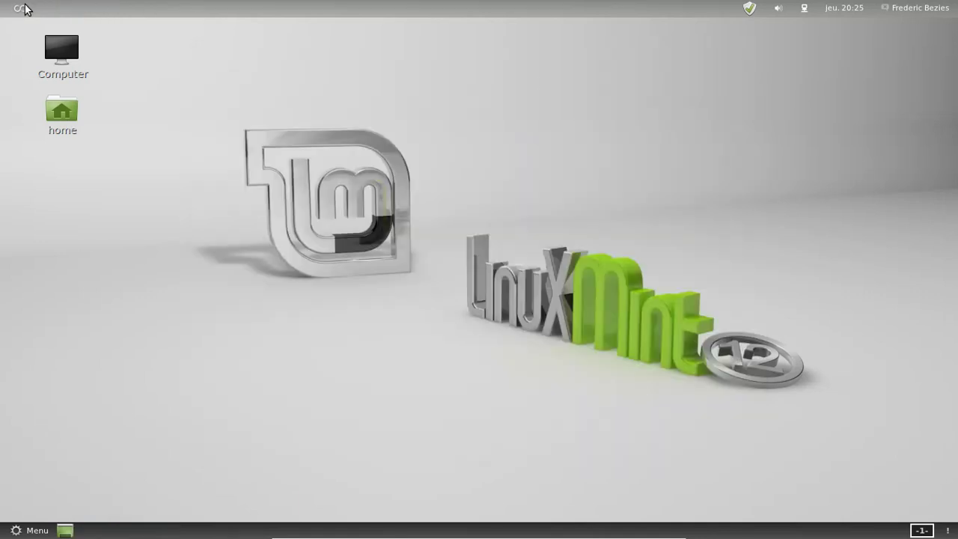
Step: Open Advanced Settings, turn on the date in the clock under Shell, and keep the titlebar button arrangement at All
mouse_move(22, 8)
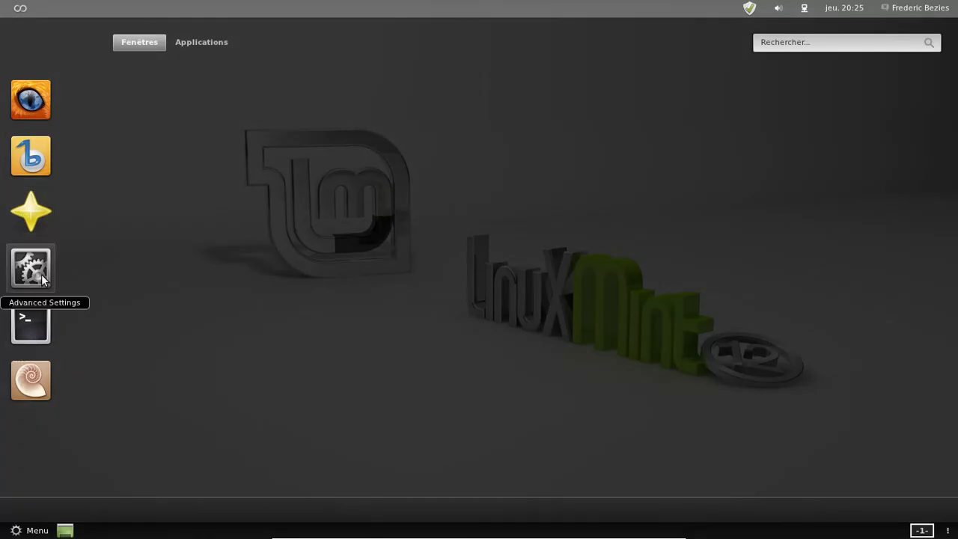
click(41, 275)
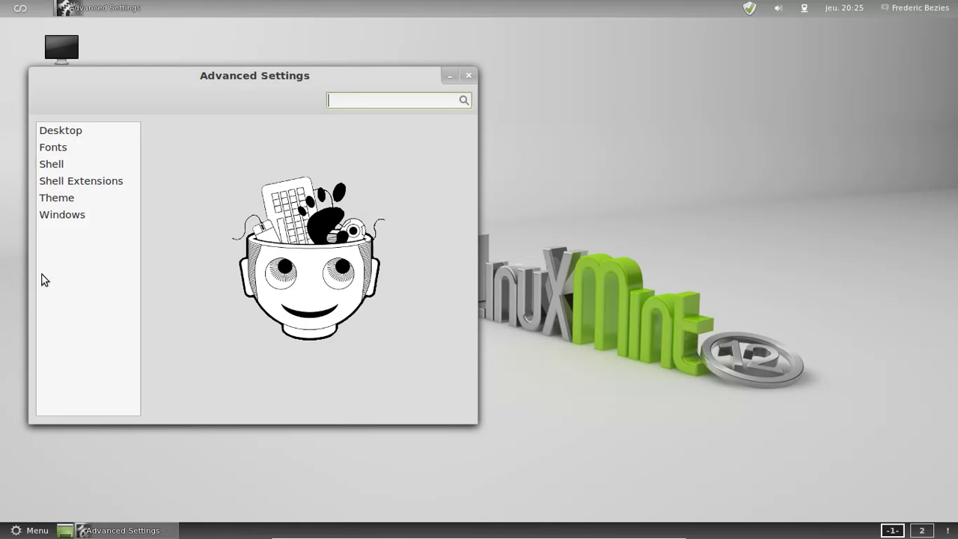
drag(175, 89, 303, 74)
click(181, 155)
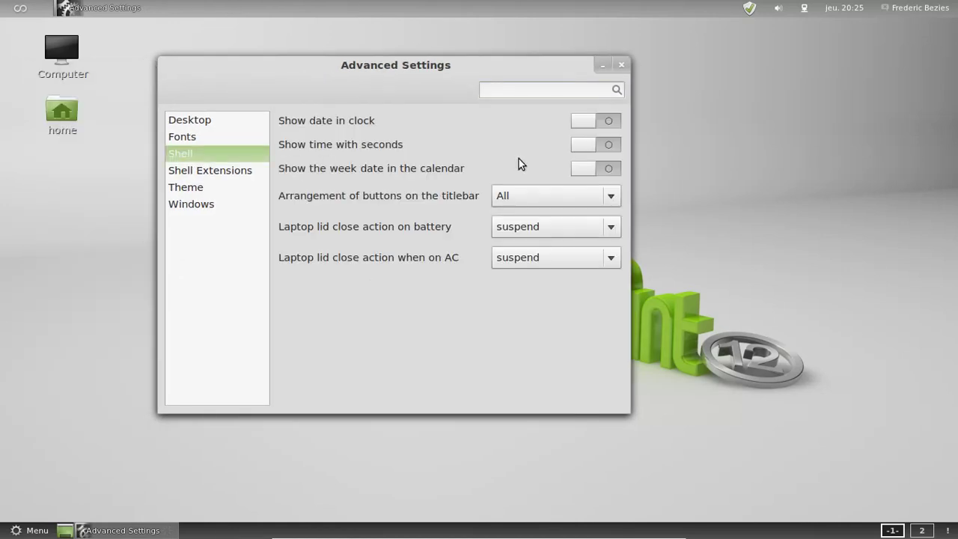
click(580, 121)
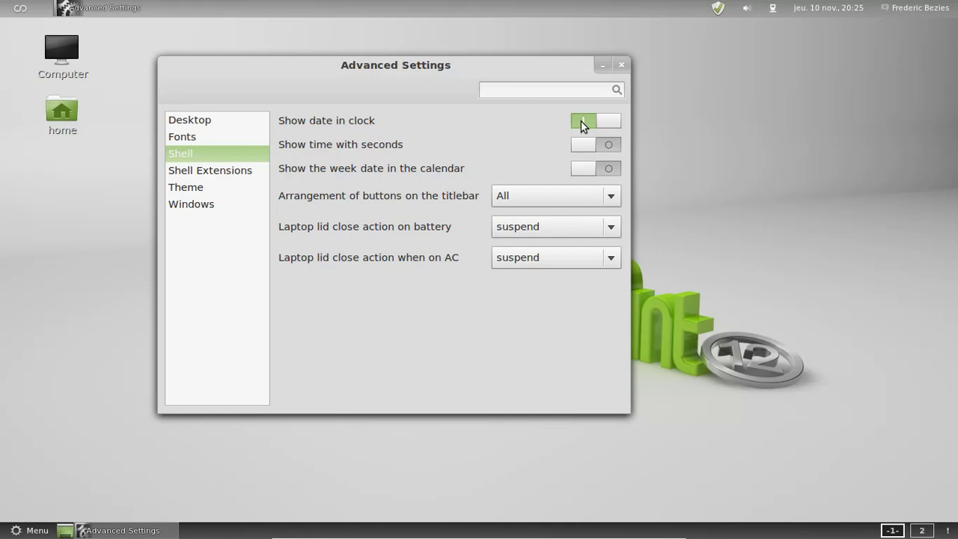
click(580, 196)
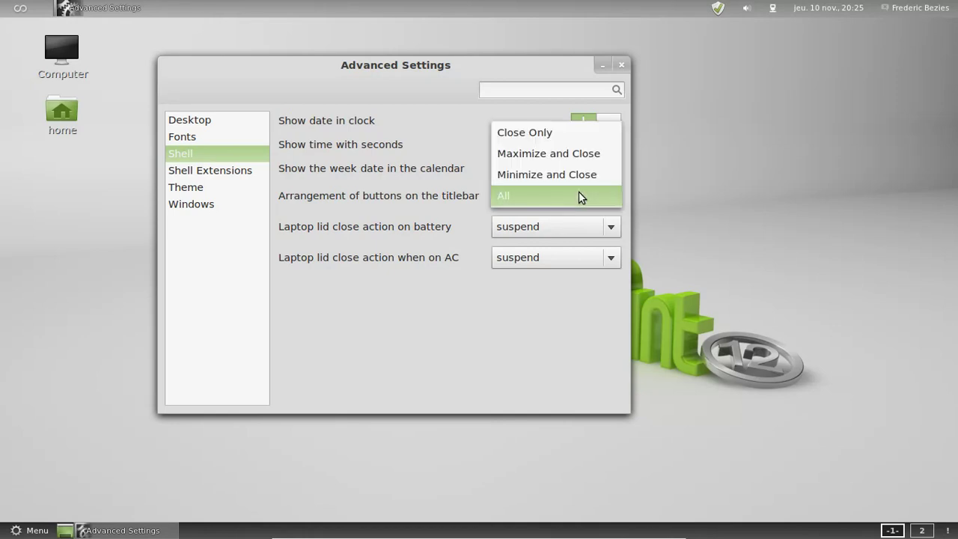
click(580, 196)
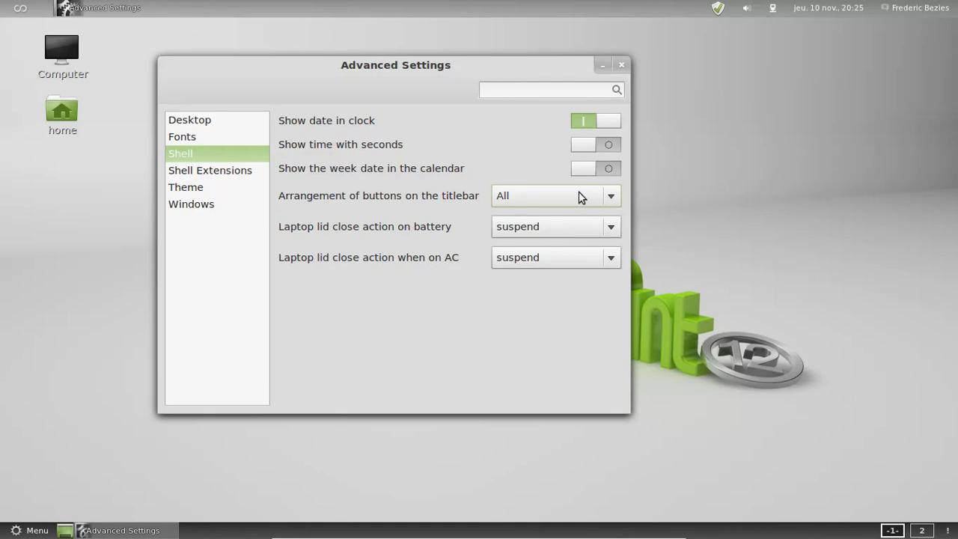
Step: Show the Shell Extensions settings and look at the Bureautique category of the Mint menu
click(223, 170)
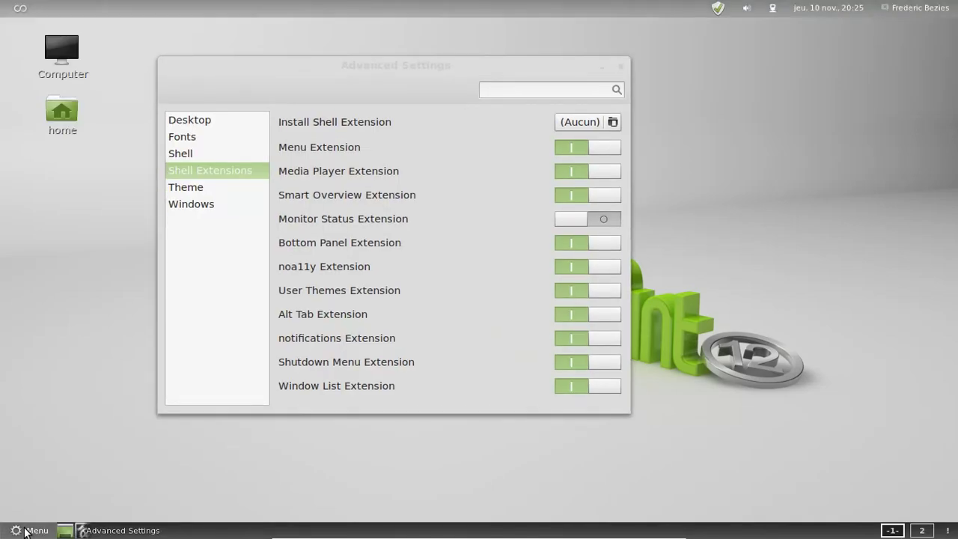
click(26, 531)
mouse_move(146, 341)
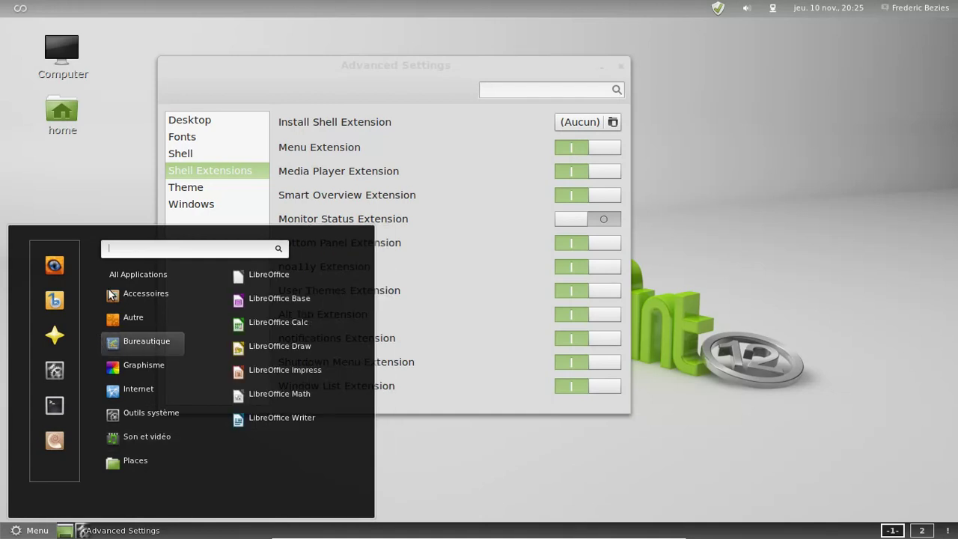
click(465, 68)
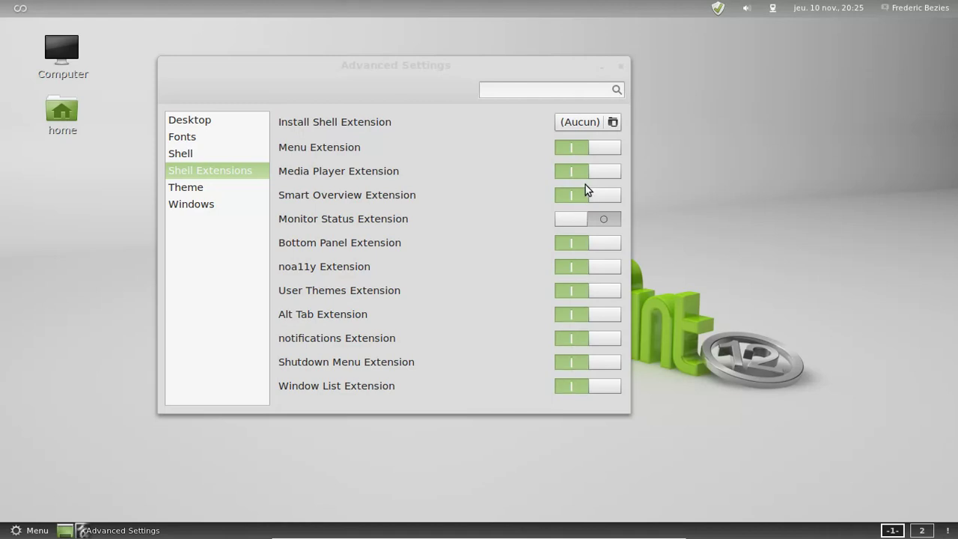
Step: Disable the Menu, Media Player, Smart Overview, Bottom Panel, noa11y and notifications extensions, leaving Shutdown Menu and Window List enabled
click(578, 147)
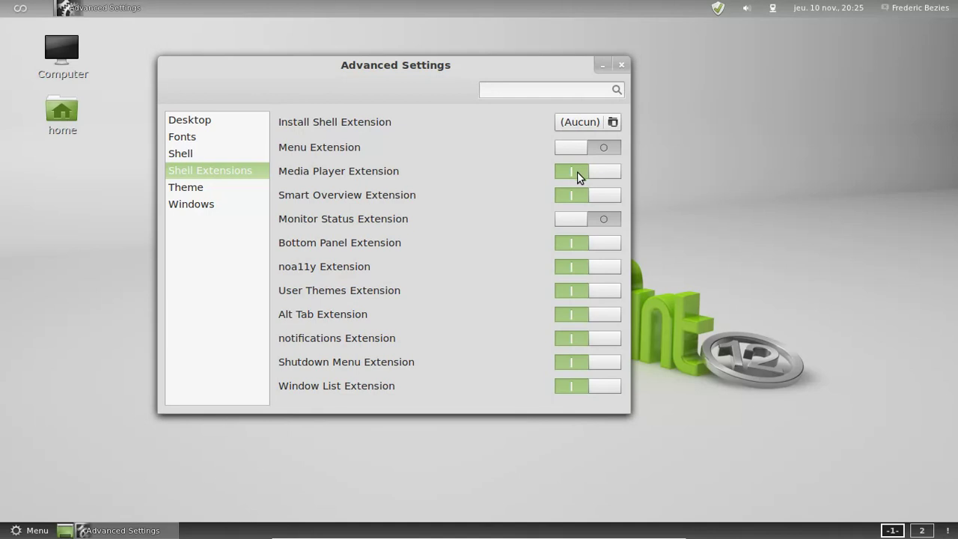
click(577, 172)
click(576, 196)
click(576, 243)
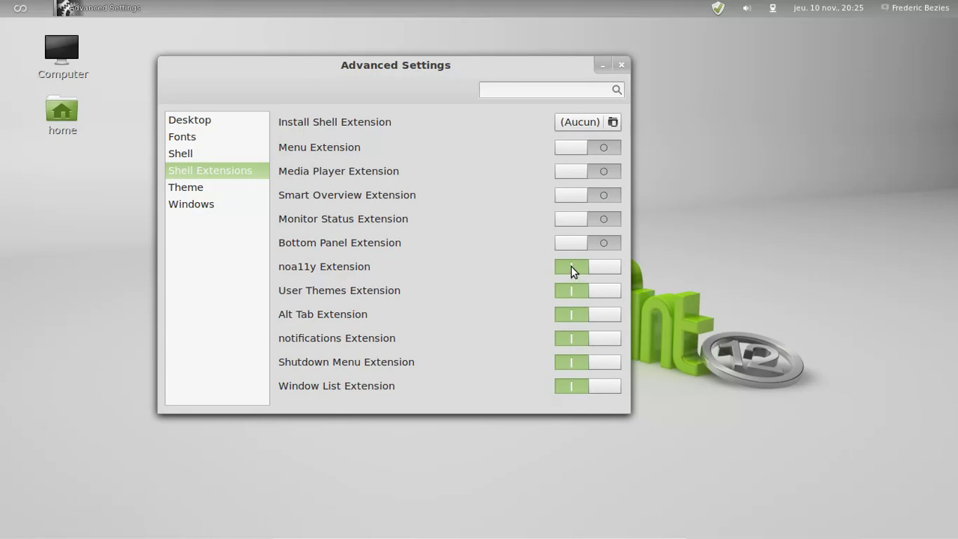
click(571, 266)
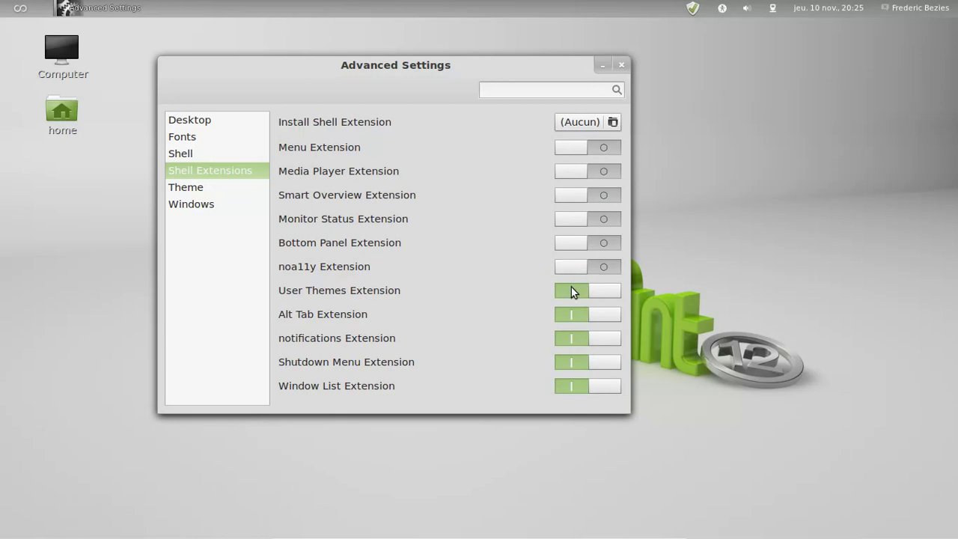
click(575, 342)
click(574, 363)
click(575, 365)
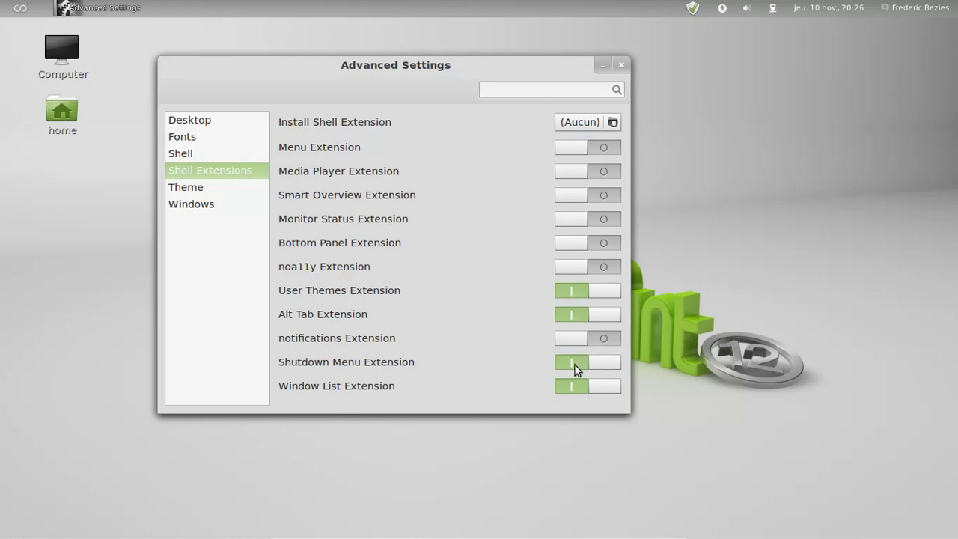
click(575, 389)
click(574, 389)
Step: Review the Desktop and Windows settings, then close Advanced Settings
click(212, 124)
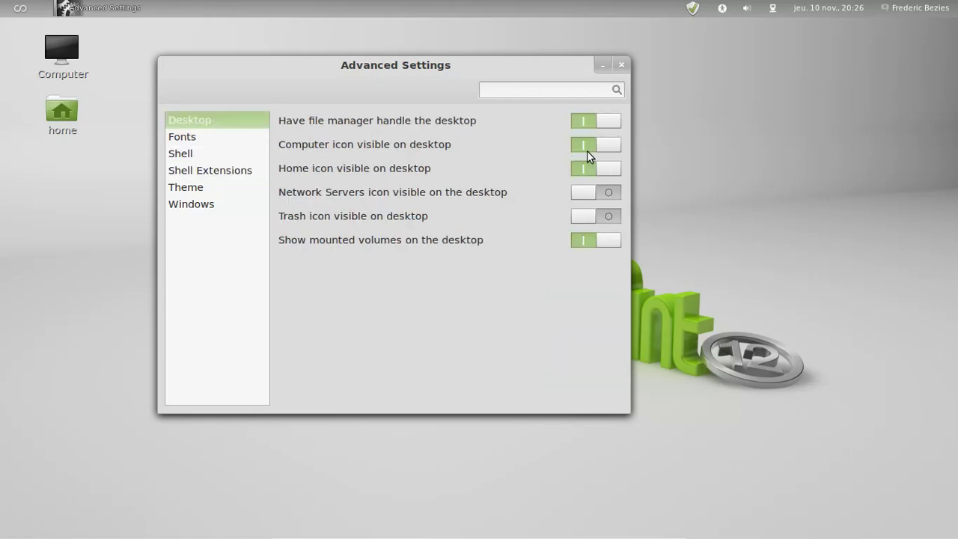
click(212, 204)
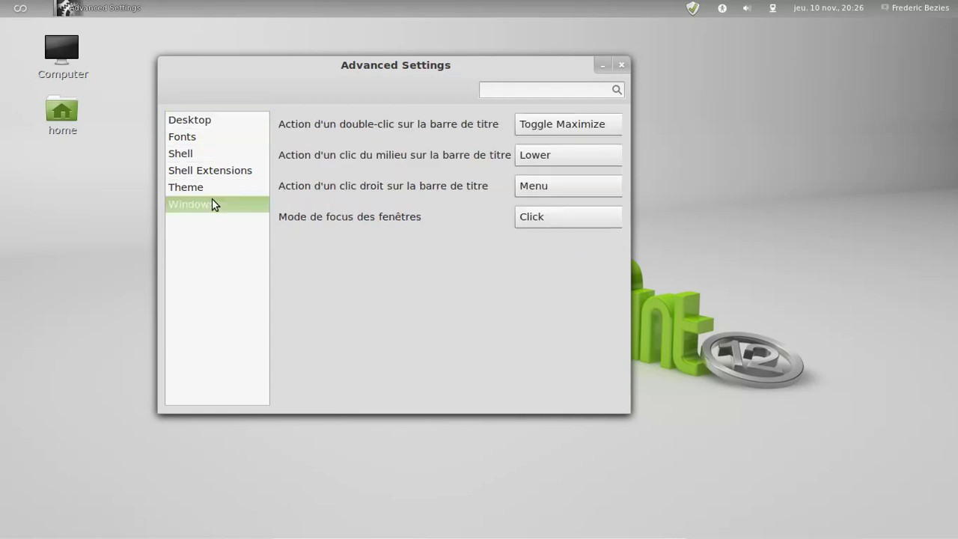
click(621, 64)
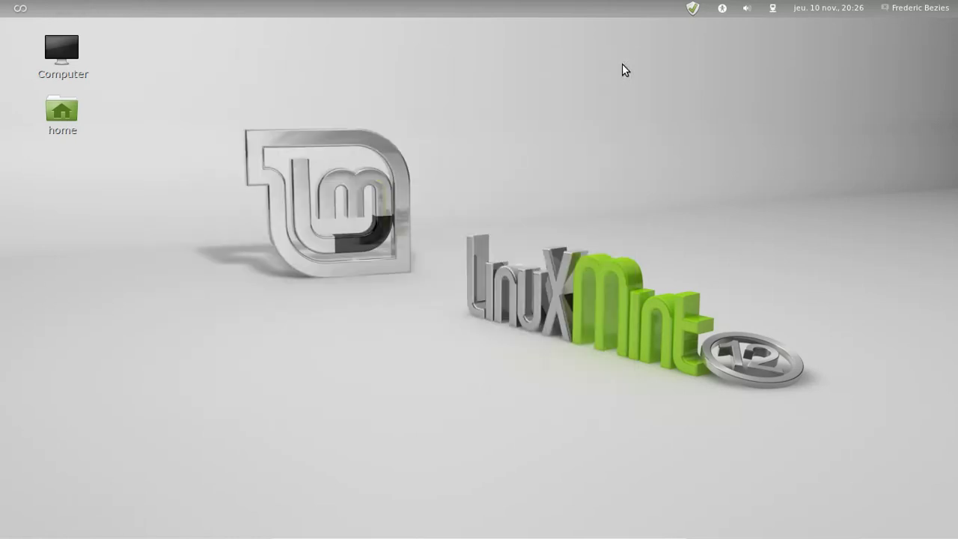
Step: Launch Firefox from the activities overview, check its About window, close the browser, and look at the desktop's user menu
mouse_move(2, 2)
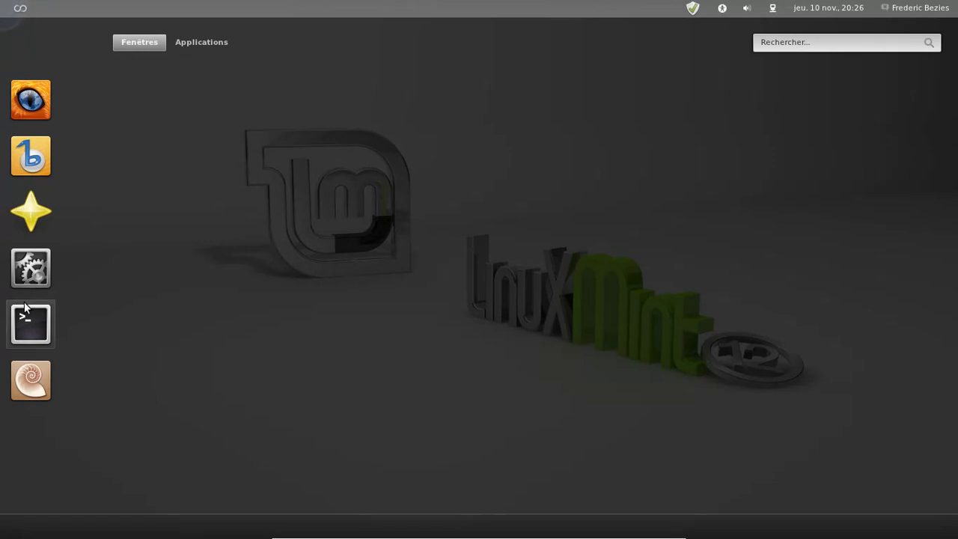
click(44, 89)
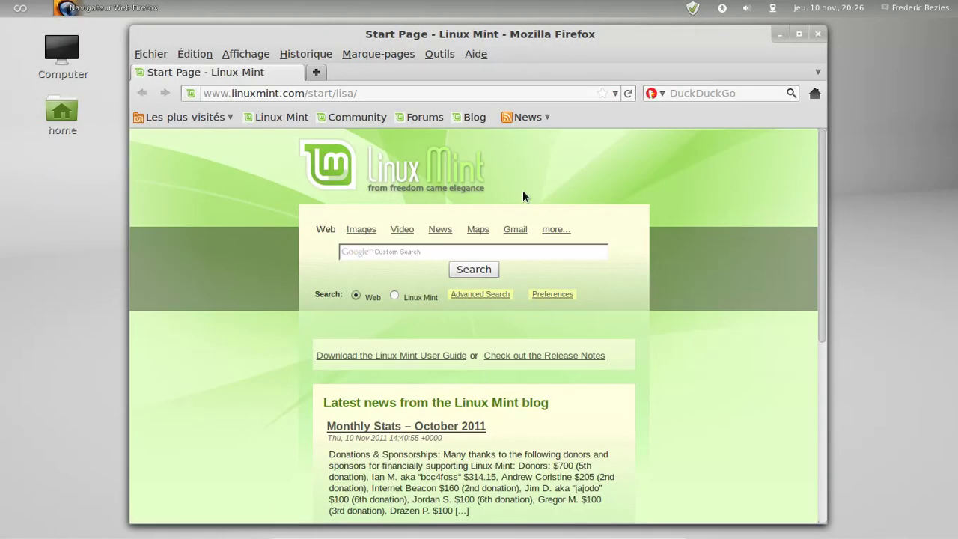
click(477, 55)
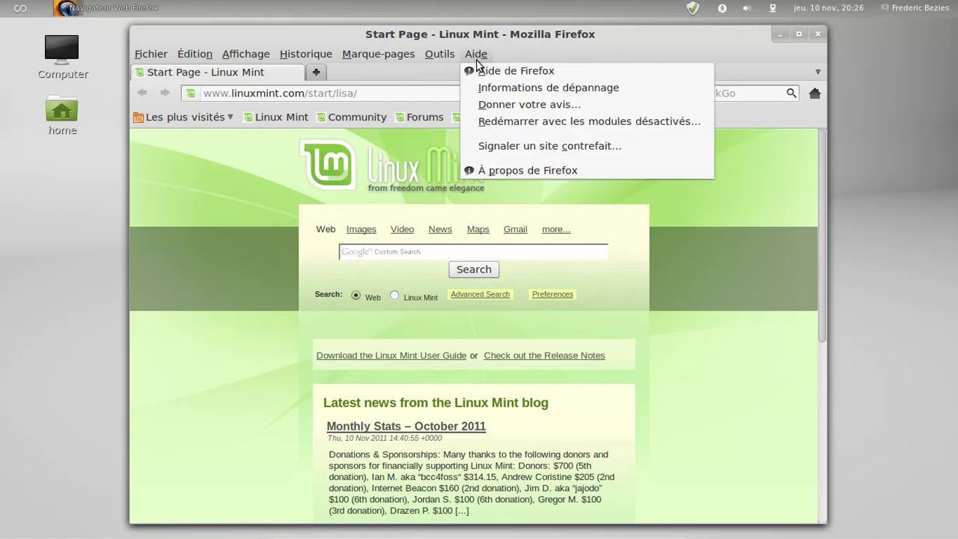
click(510, 171)
click(745, 153)
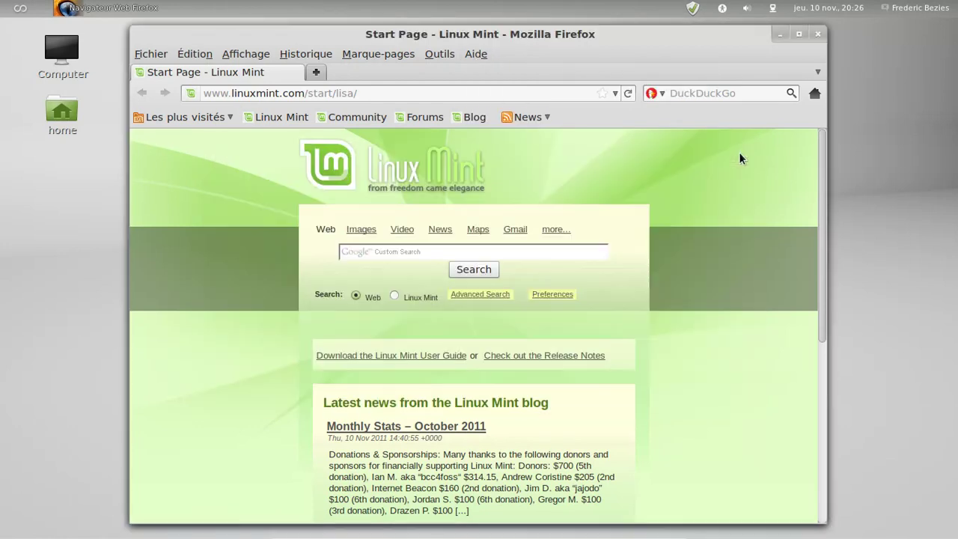
click(818, 35)
click(910, 8)
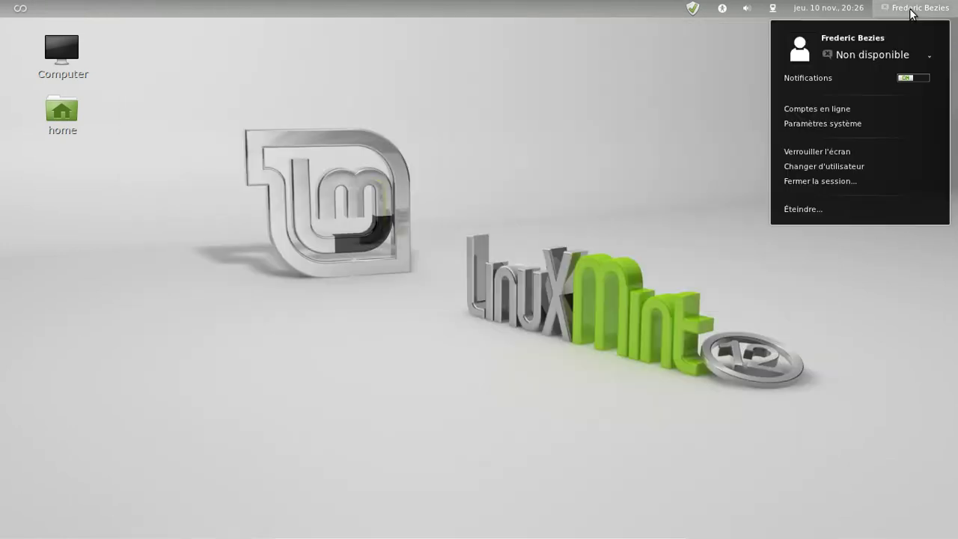
click(909, 9)
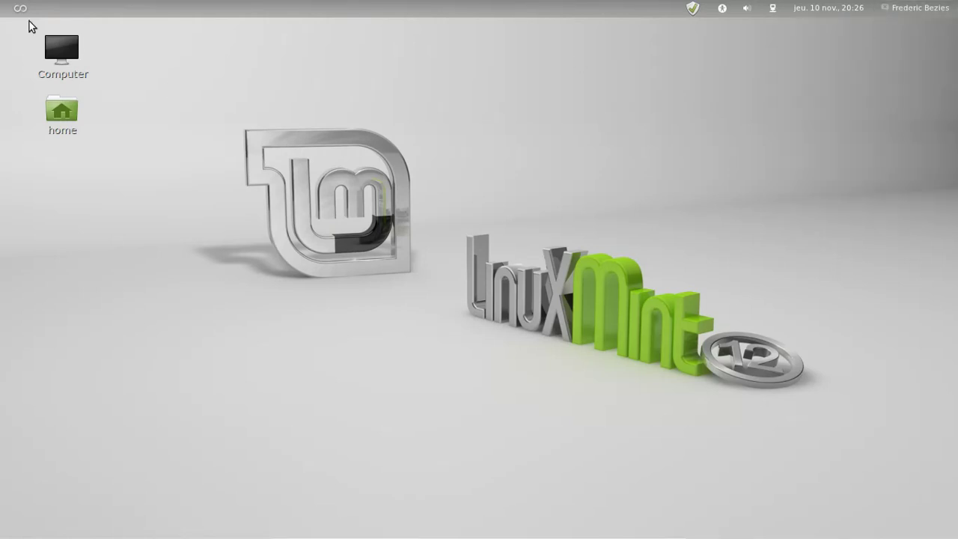
Step: Reopen Advanced Settings and enable the Bottom Panel, noa11y, Media Player, Smart Overview and Monitor Status extensions
mouse_move(1, 1)
click(41, 267)
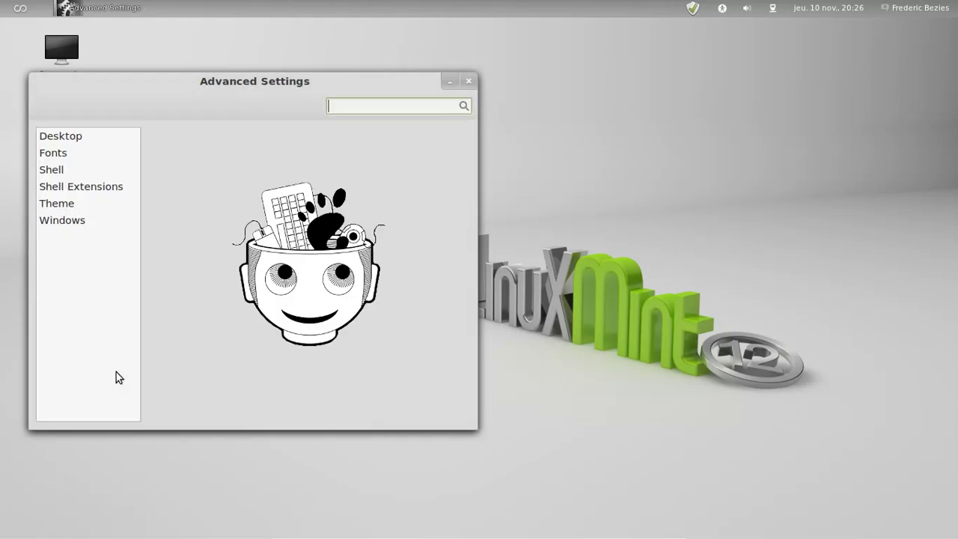
drag(345, 81, 492, 49)
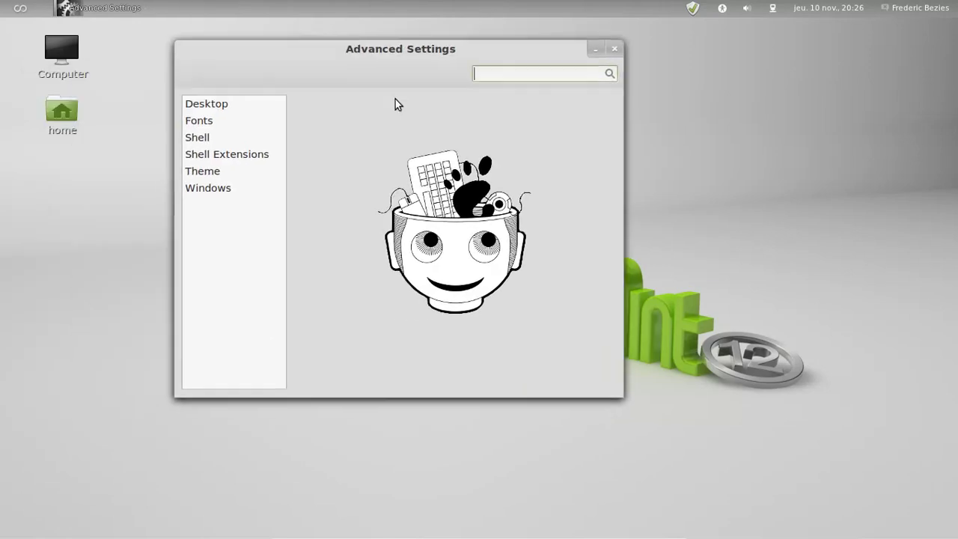
click(247, 153)
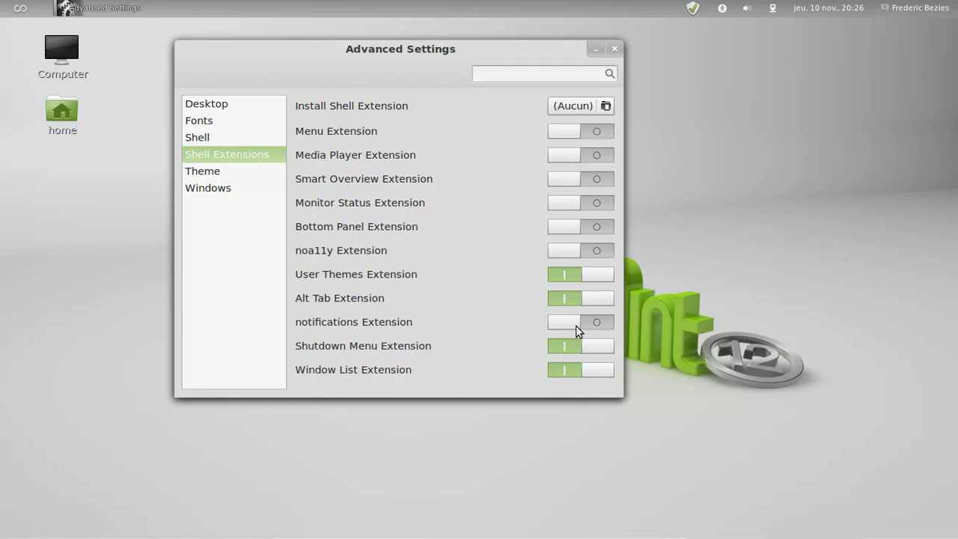
click(559, 231)
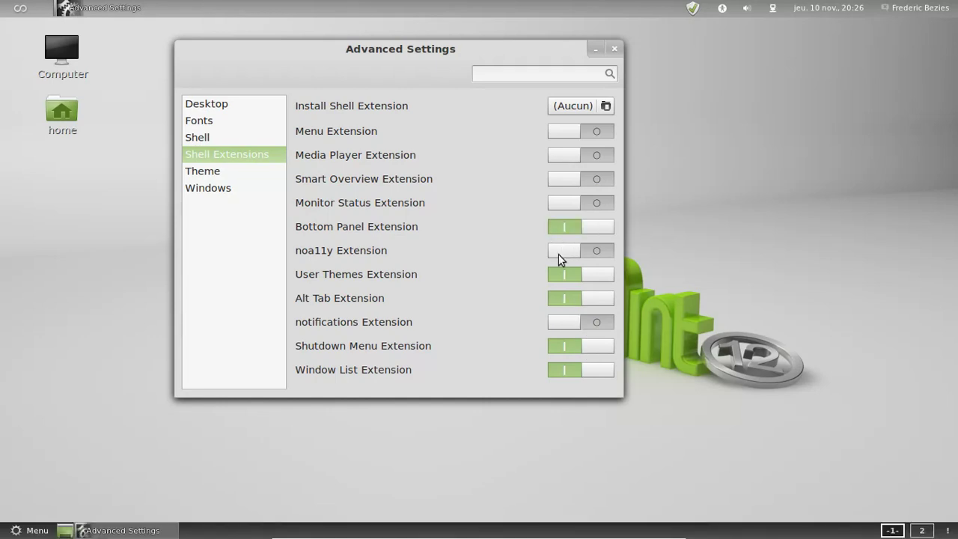
click(558, 253)
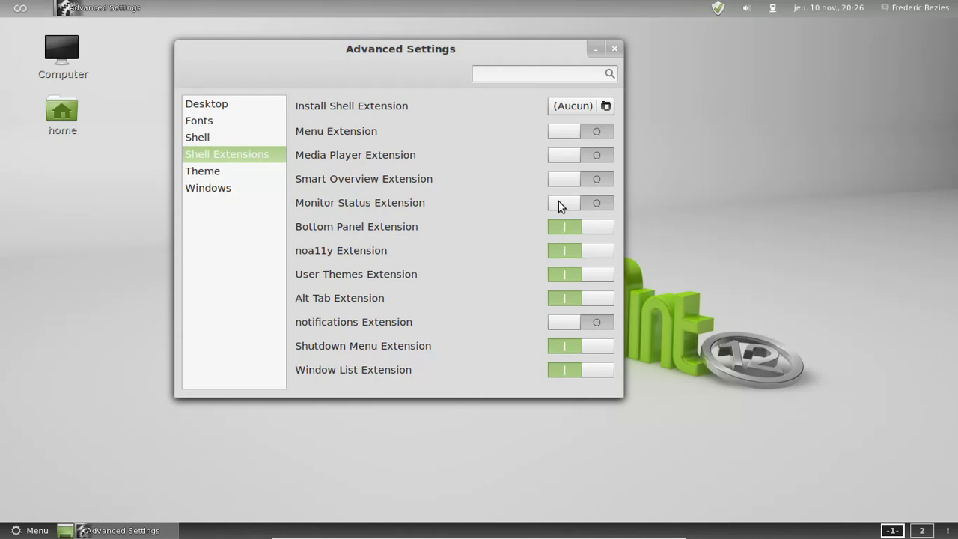
click(566, 180)
click(565, 204)
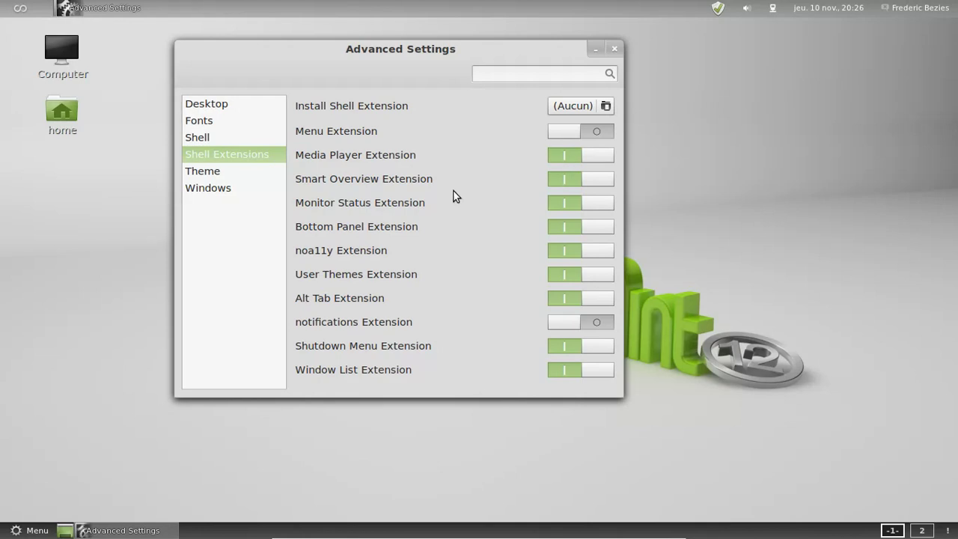
Step: In the Theme settings, try the Default shell theme and switch back to Mint-Z
click(208, 173)
click(209, 189)
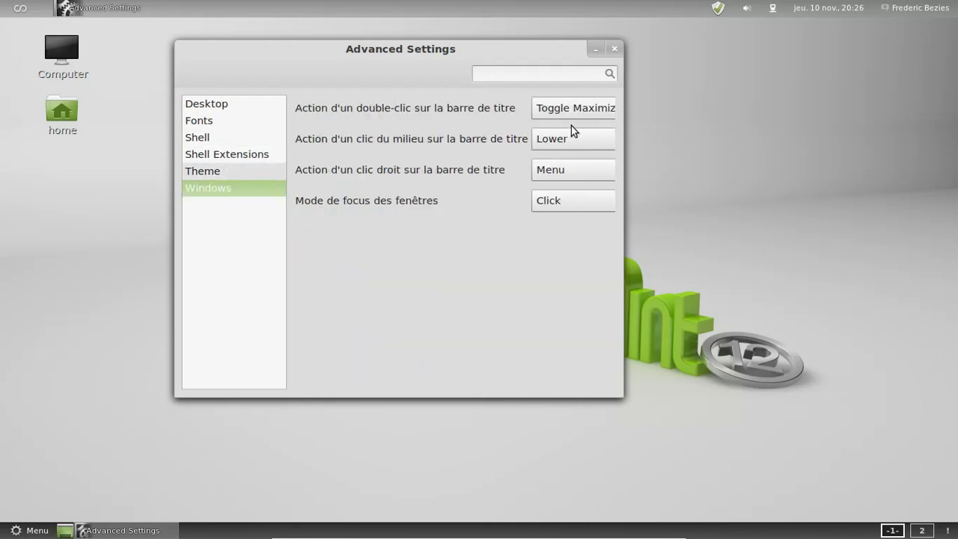
click(244, 167)
click(603, 111)
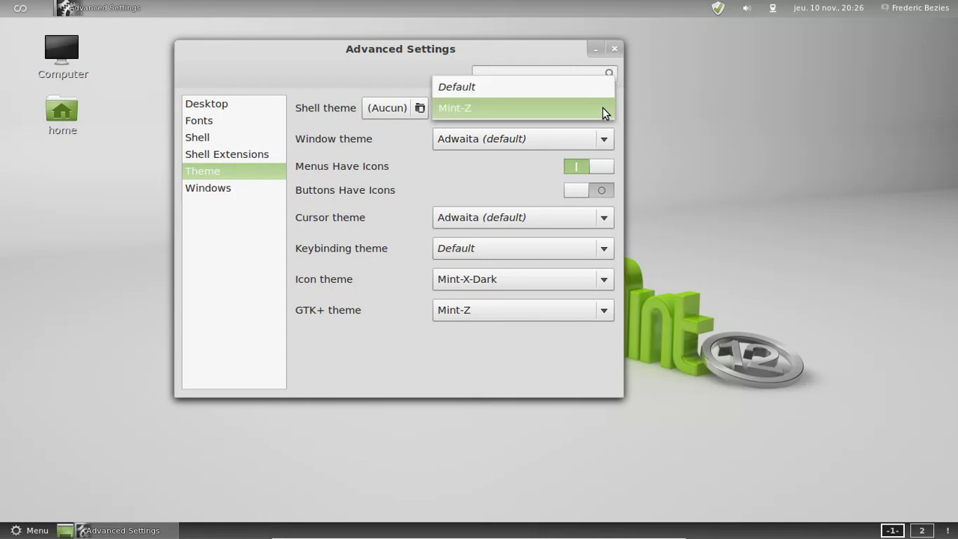
click(559, 93)
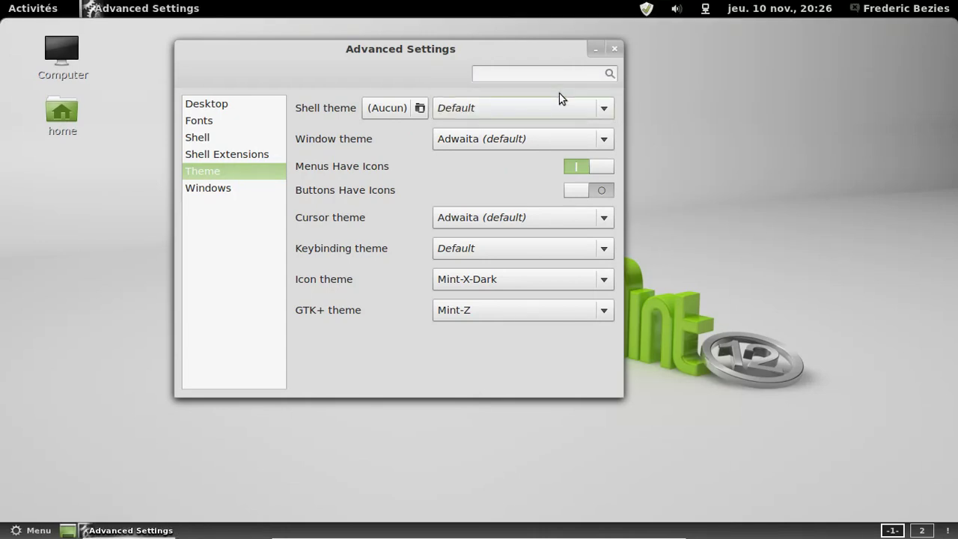
click(562, 110)
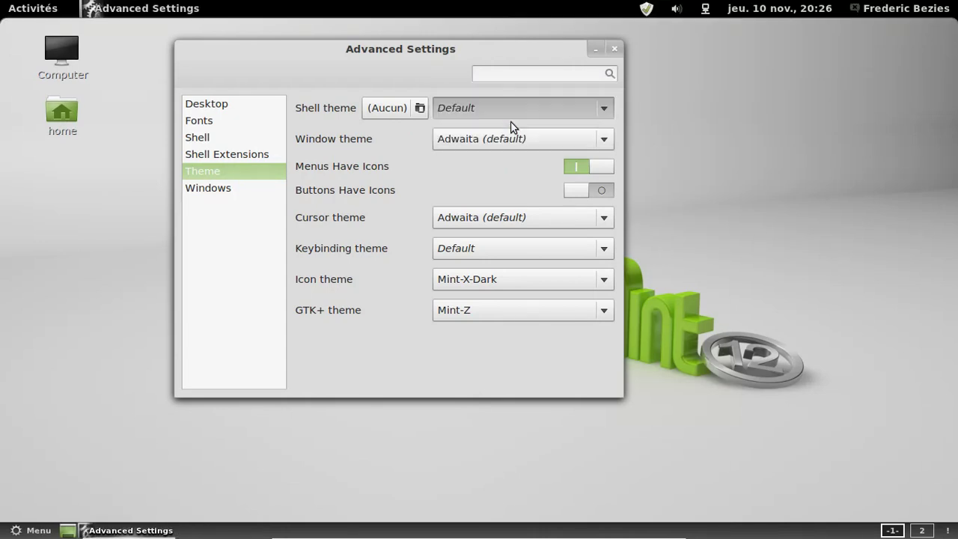
click(511, 128)
Step: Try the Adwaita GTK+ theme and switch back to Mint-Z
click(608, 312)
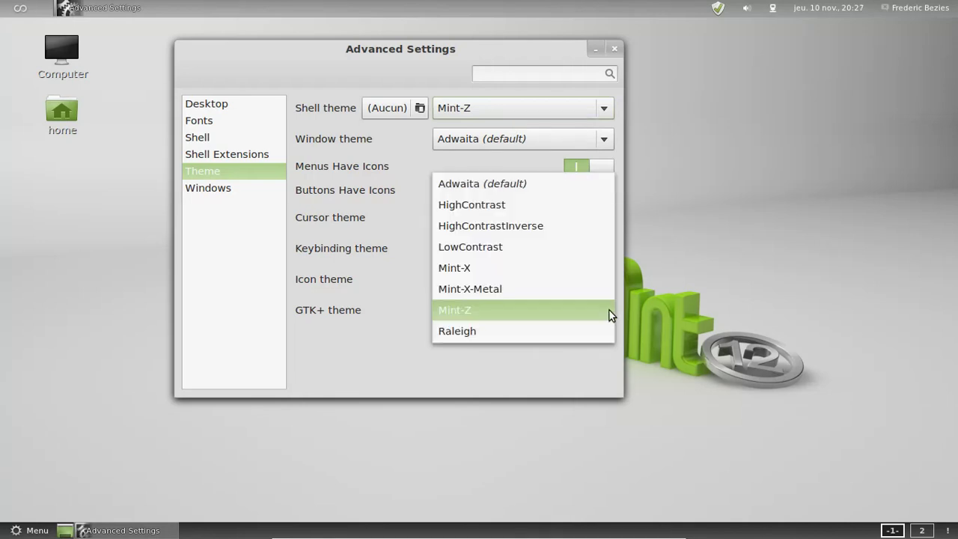
click(563, 181)
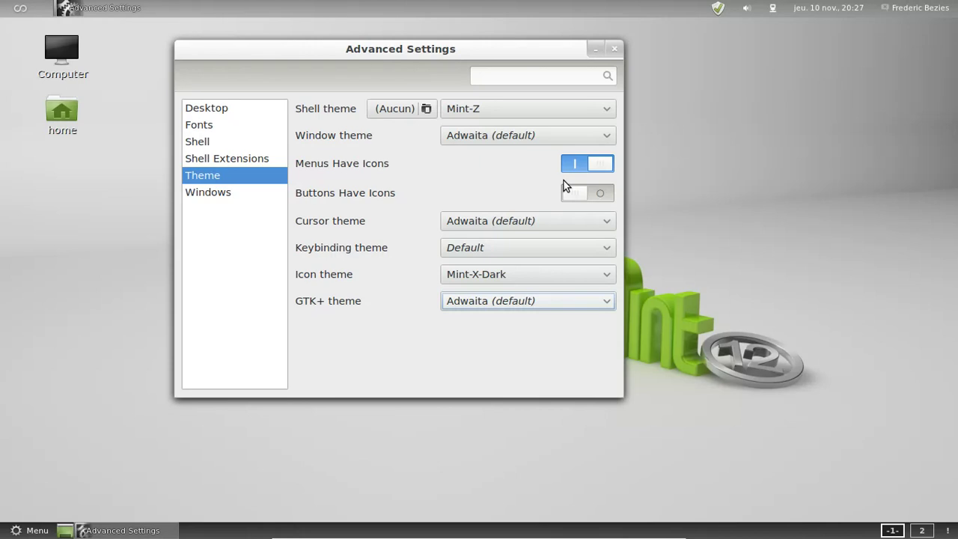
click(550, 300)
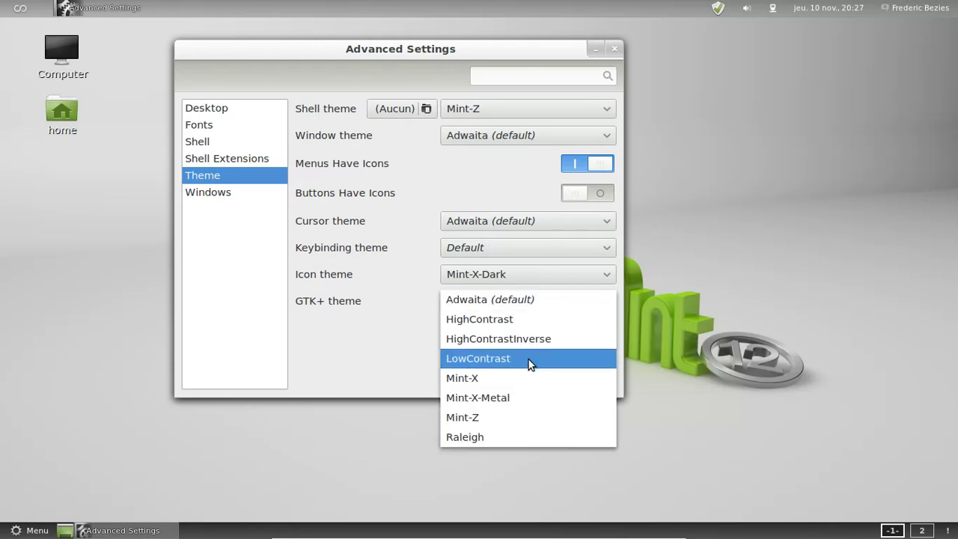
click(529, 409)
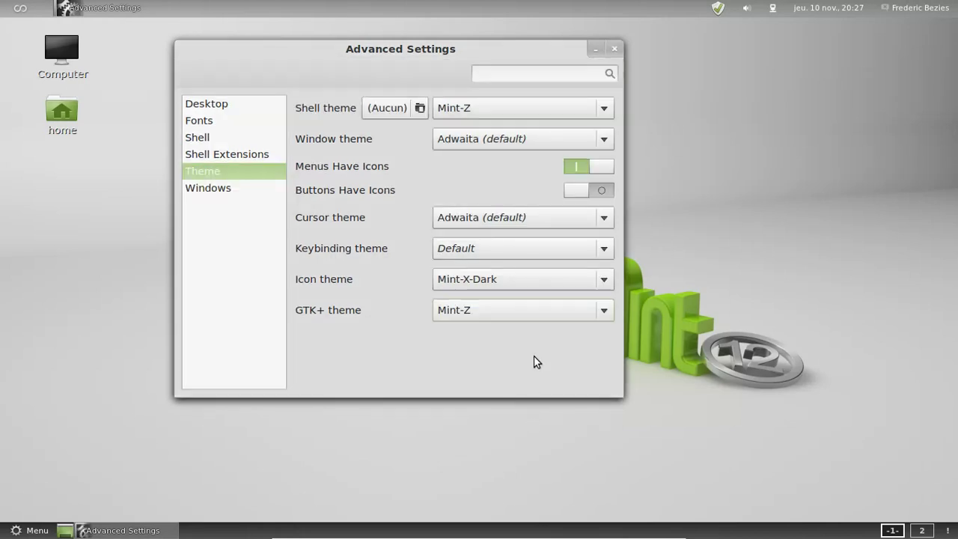
Step: Close Advanced Settings, view the contents of the home folder from the desktop, and close the folder window
click(615, 50)
double_click(68, 100)
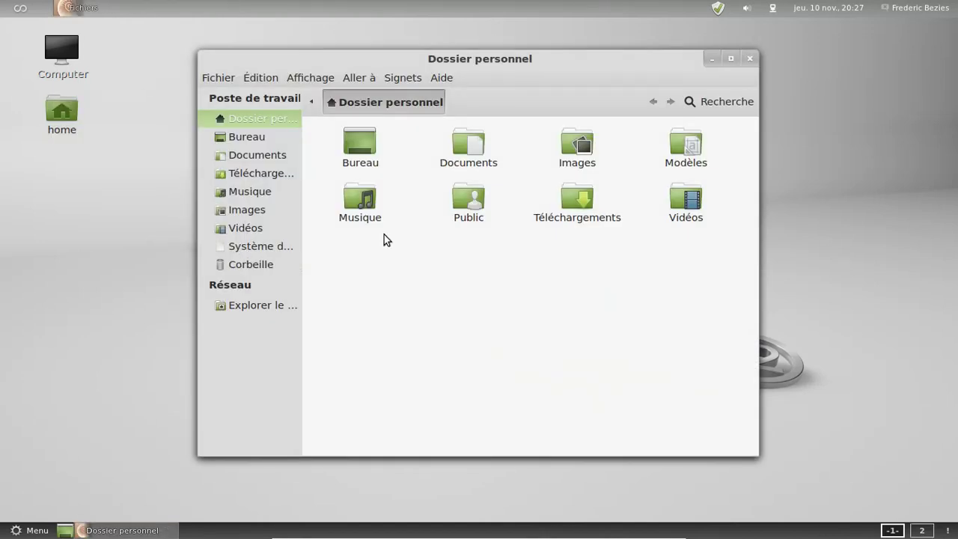
click(750, 60)
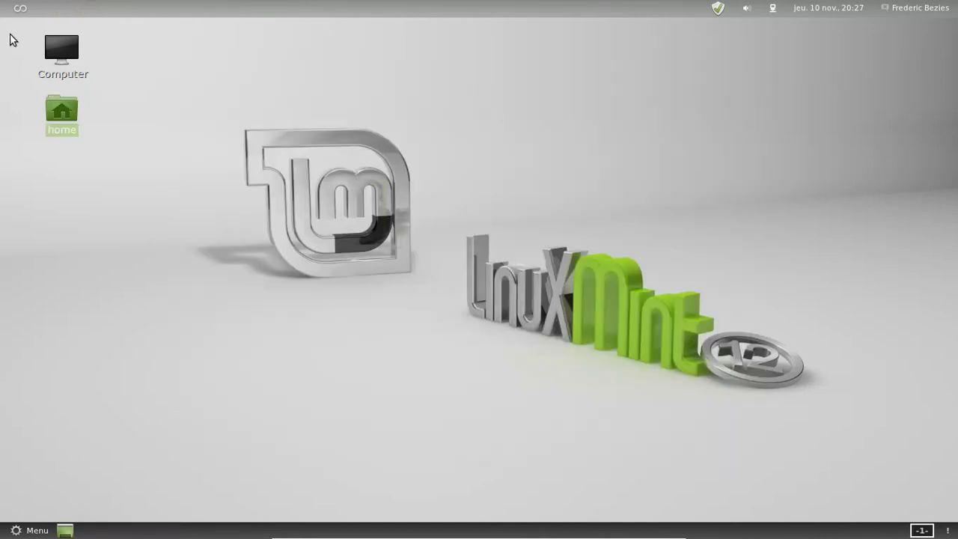
Step: Search the activities overview for "libre" and launch LibreOffice Writer
mouse_move(4, 4)
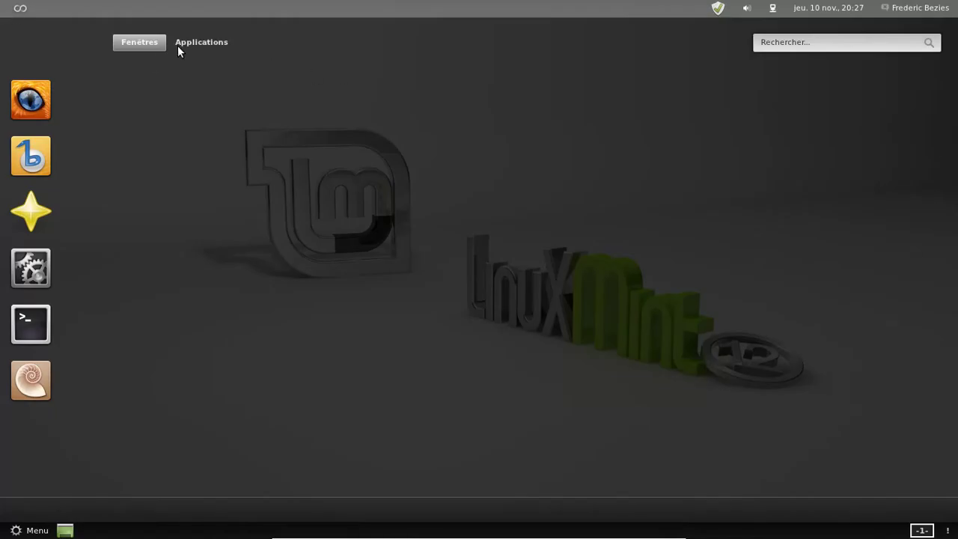
click(207, 43)
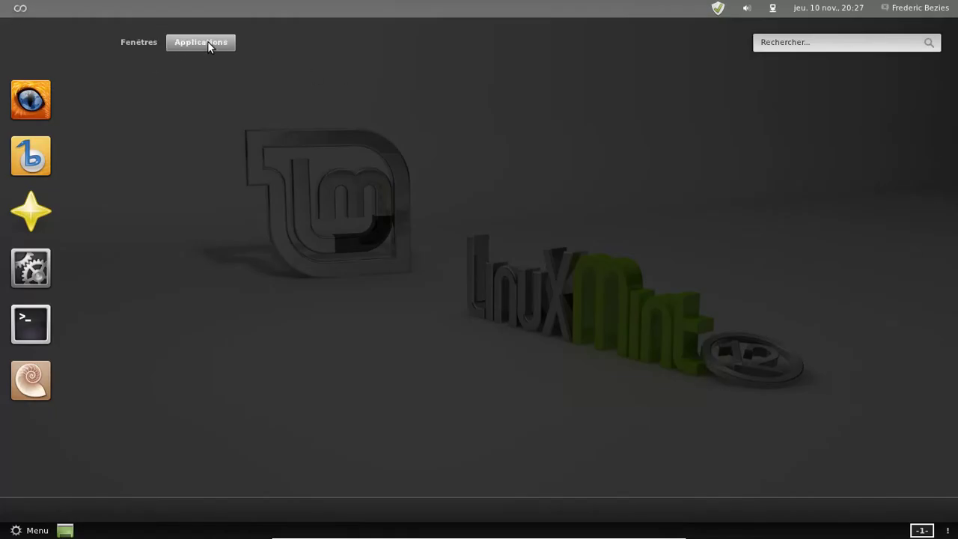
click(770, 43)
text(libreof)
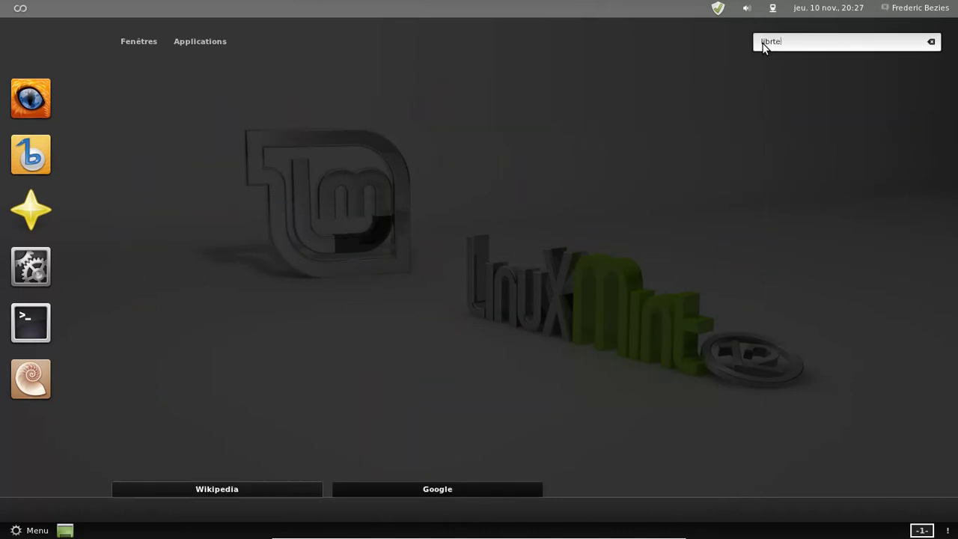
text(e)
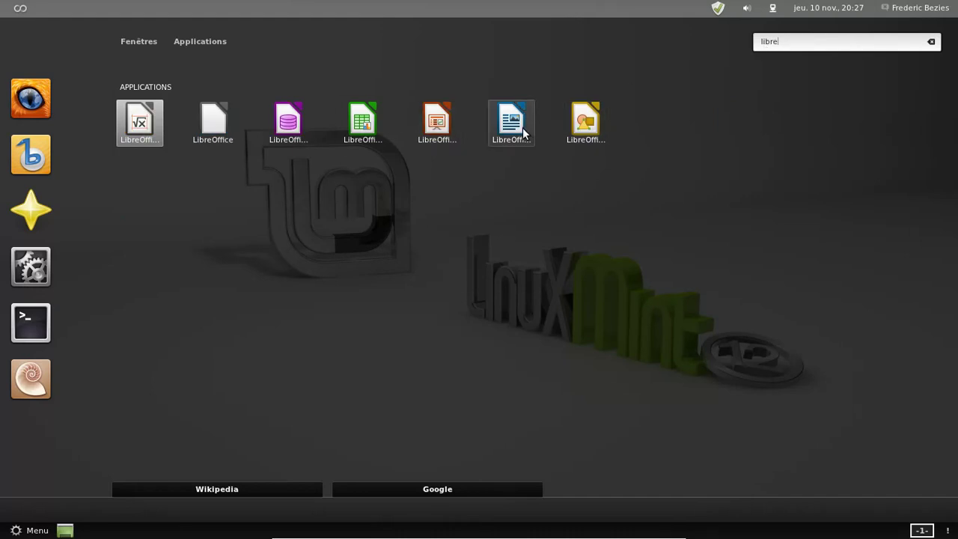
click(511, 123)
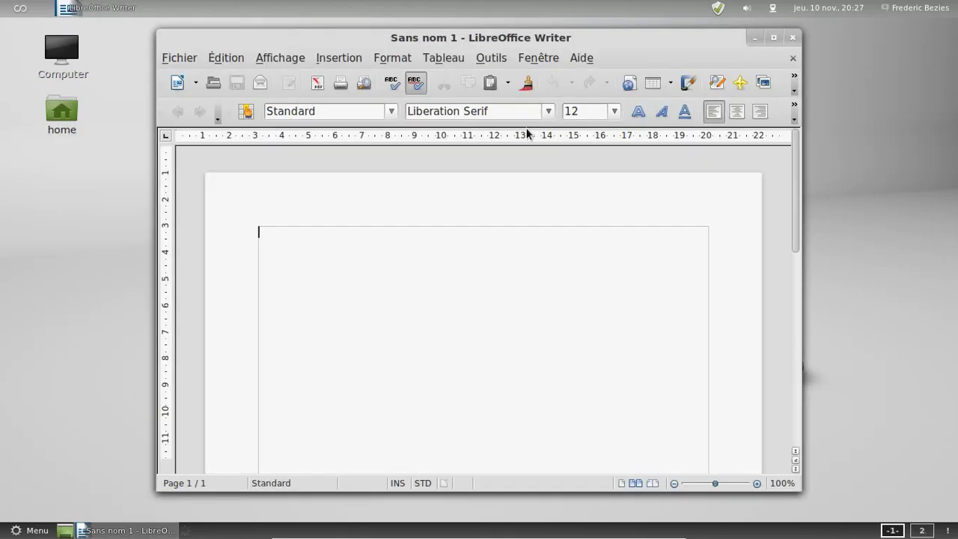
Step: Check the About LibreOffice window and close it
click(579, 59)
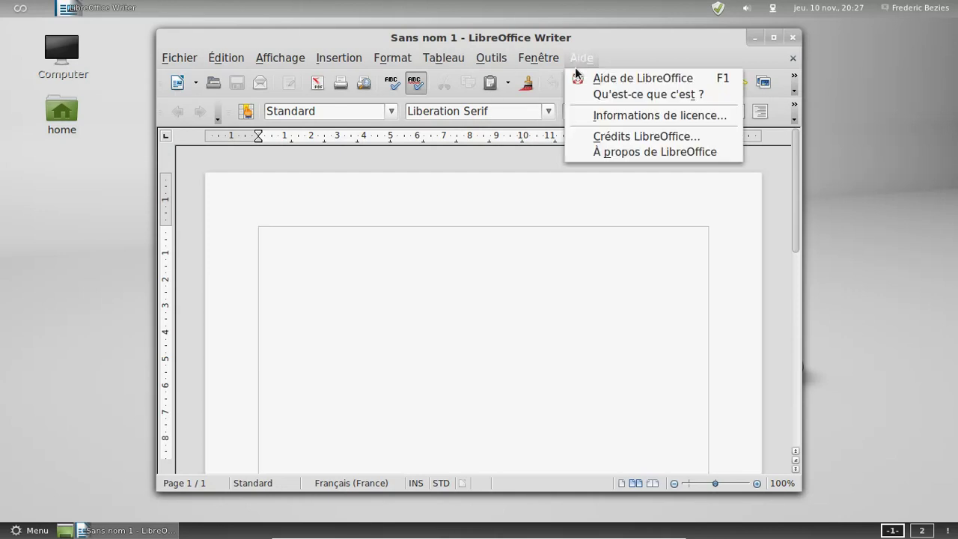
click(597, 152)
click(406, 438)
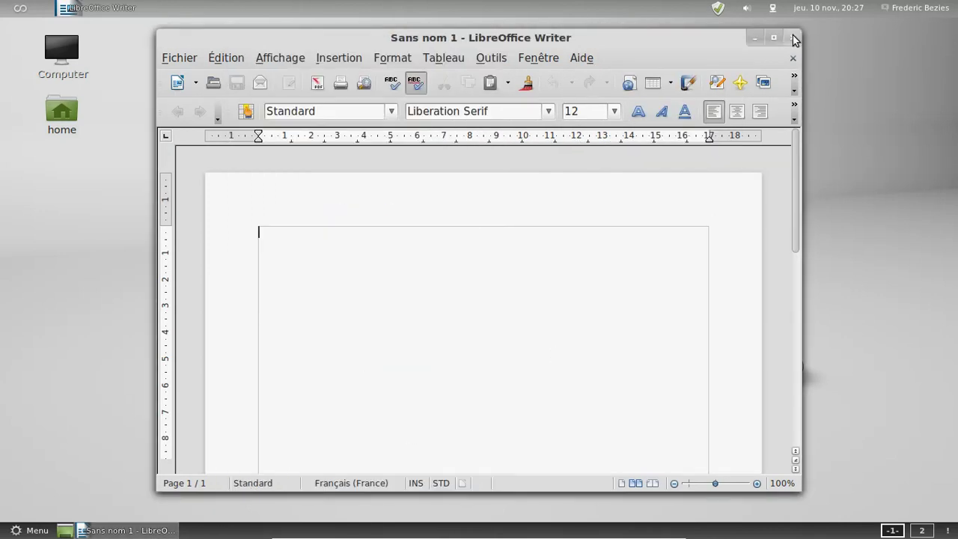
Step: Write "C'est pas mal Linux Mint 12... Et surtout, c'est configurable facilement;)" in the blank document
text(C'est pas )
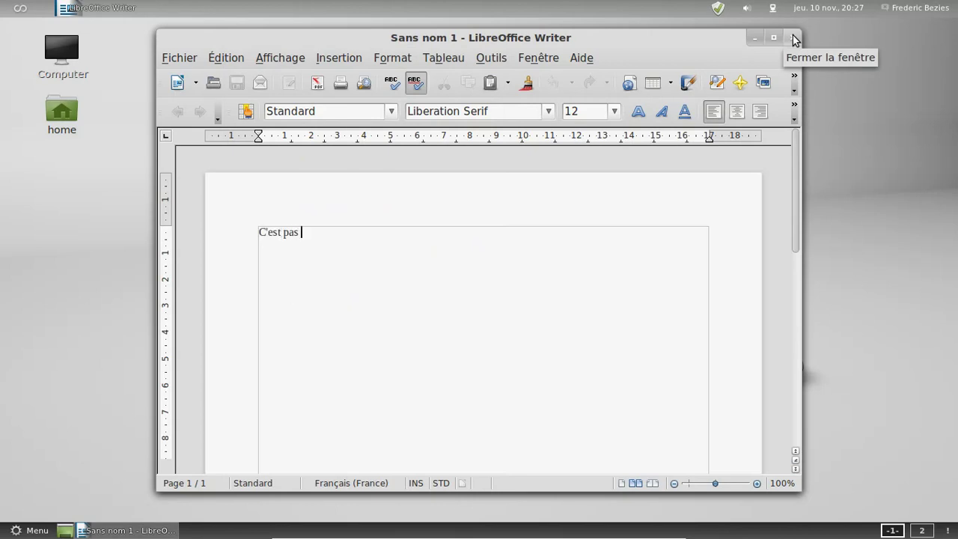
text(mal Linux)
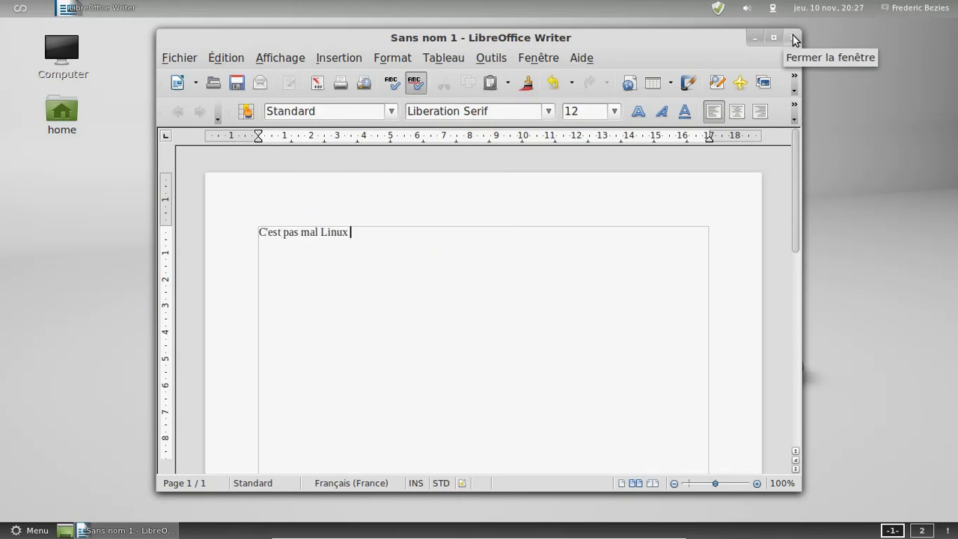
text( Mint 12)
text(...)
text( Et surt)
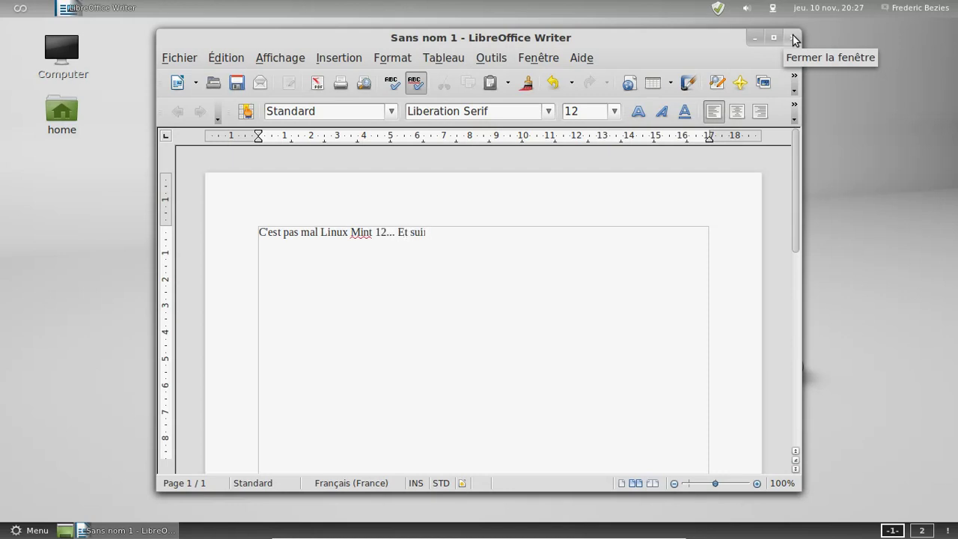
text(out, c'est configu)
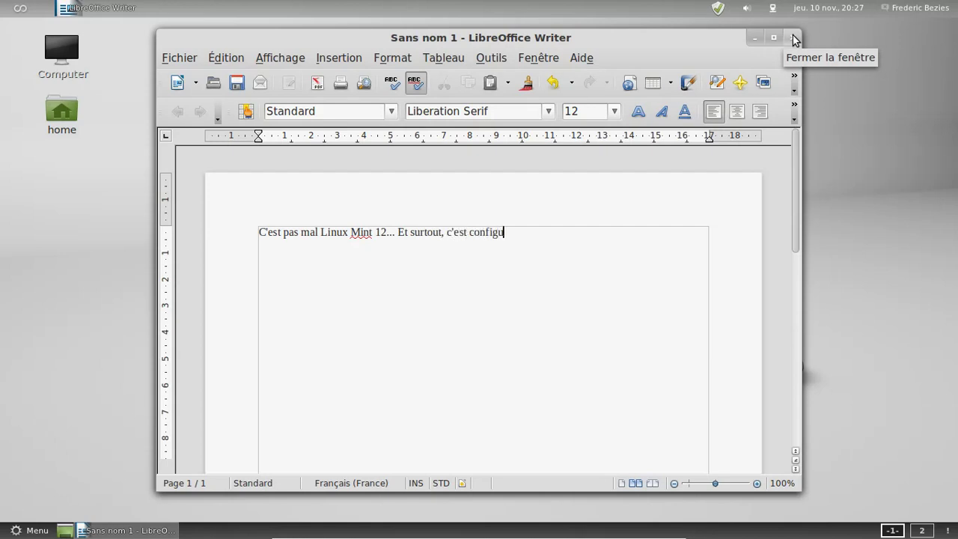
text(rable facilement)
key(BackSpace)
key(BackSpace)
key(BackSpace)
key(BackSpace)
key(BackSpace)
key(BackSpace)
text(lement;))
Step: Add a second paragraph reading "Allez, on quitte:)" and close LibreOffice Writer without saving the document
key(Return)
text(Allez, on quite)
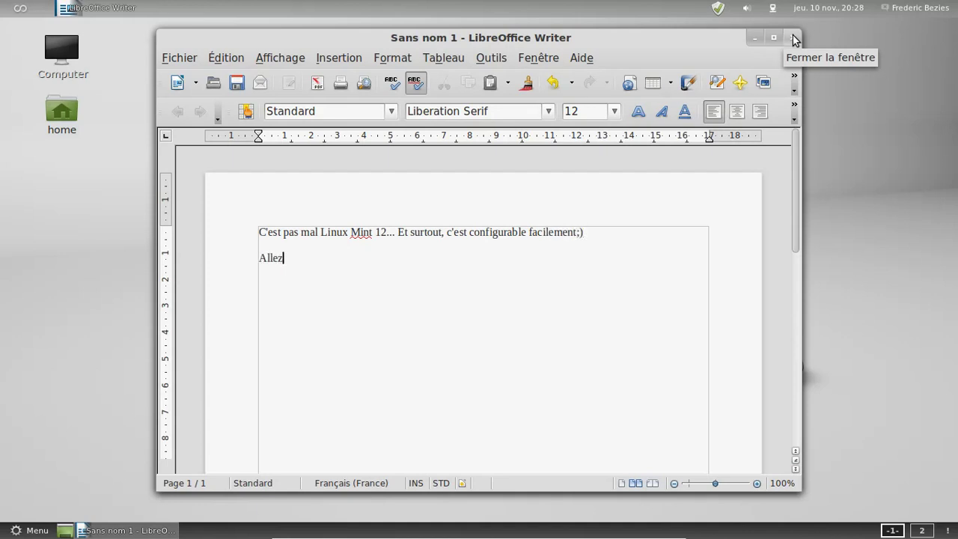
key(BackSpace)
text(te:))
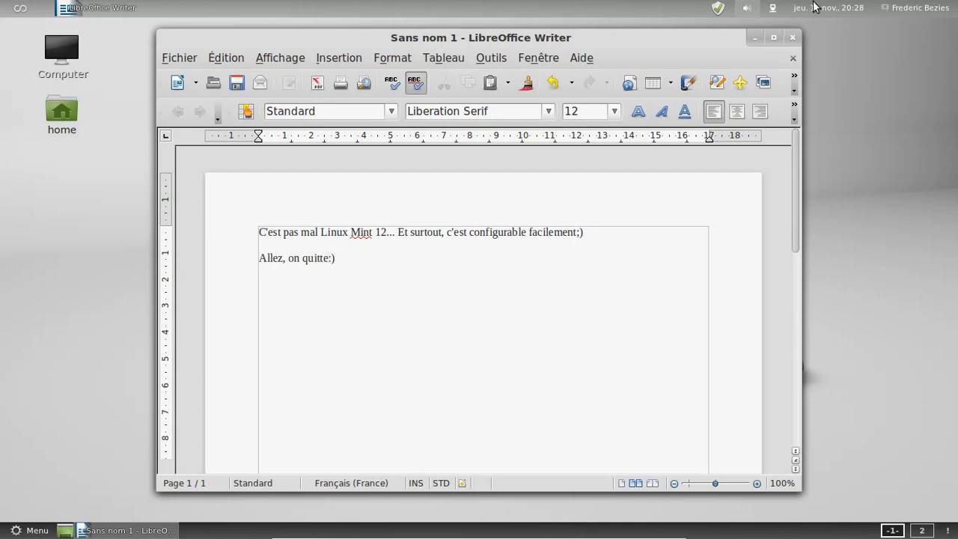
click(794, 40)
click(477, 284)
Step: Shut down the Linux Mint system from the user menu
click(915, 10)
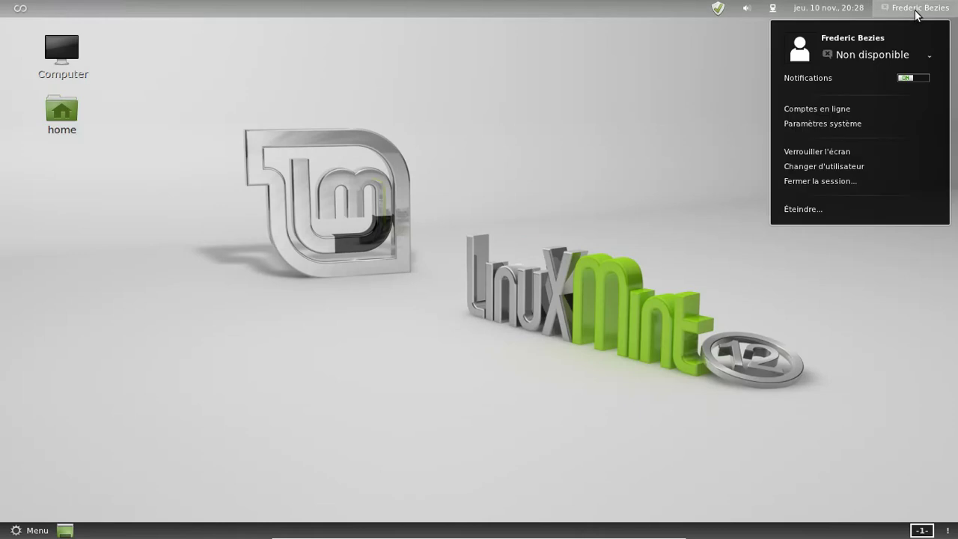
click(827, 207)
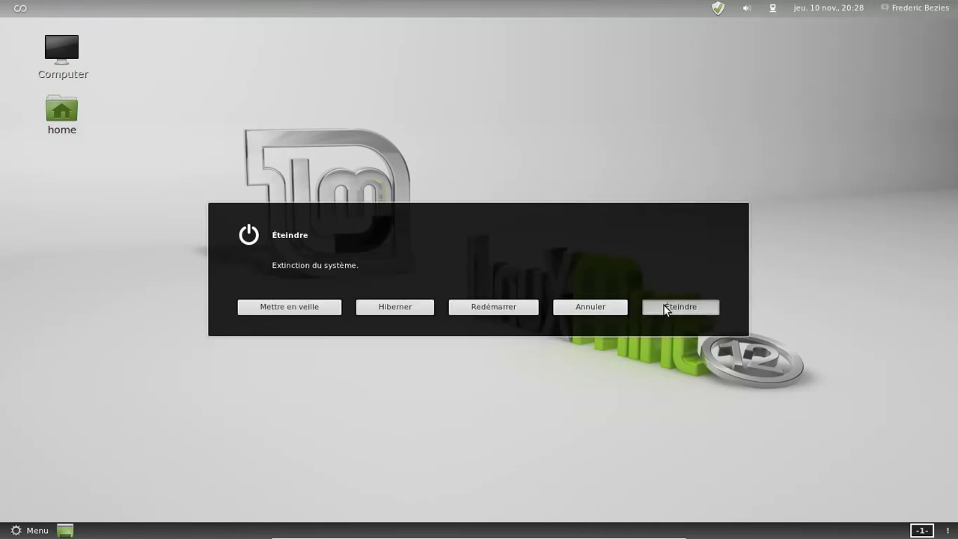
click(663, 305)
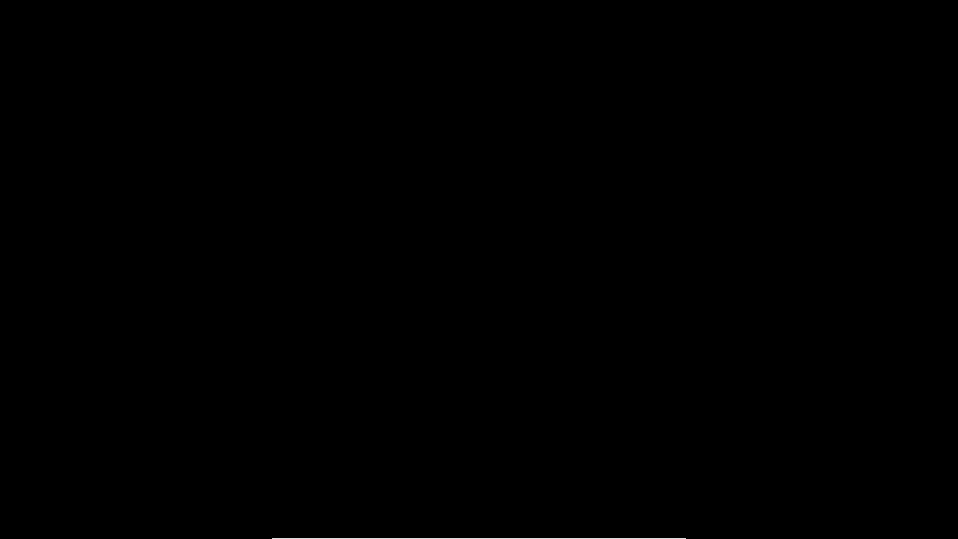